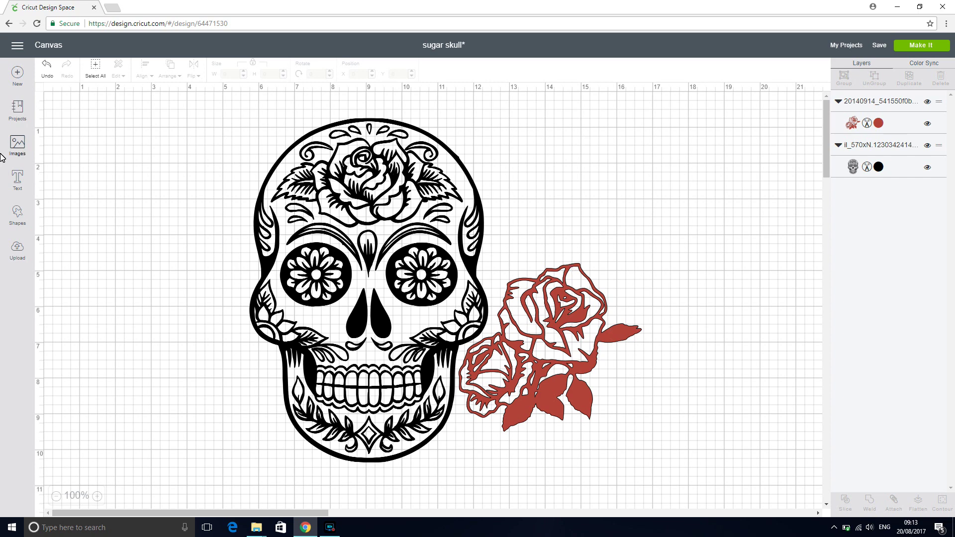
# Open the basic Shapes list to add a shape beside the skull and roses
pyautogui.click(19, 215)
# Add a square and move it to the back, behind the skull and roses
pyautogui.click(63, 178)
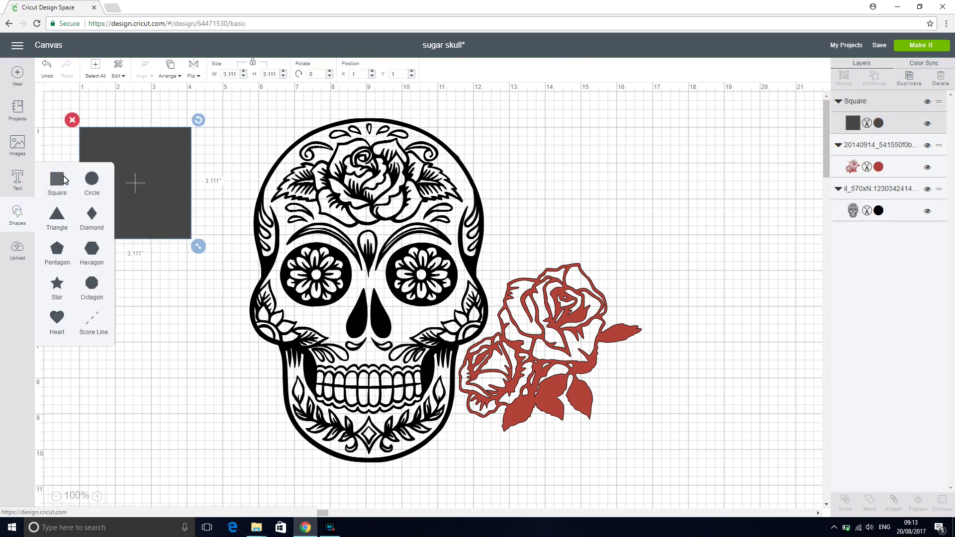
pyautogui.moveTo(154, 146); pyautogui.dragTo(252, 201)
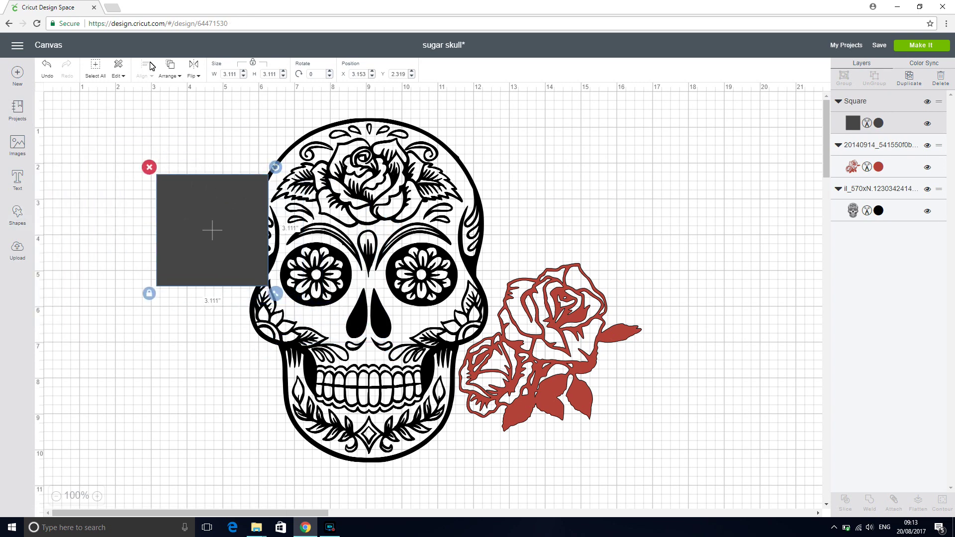
pyautogui.click(171, 67)
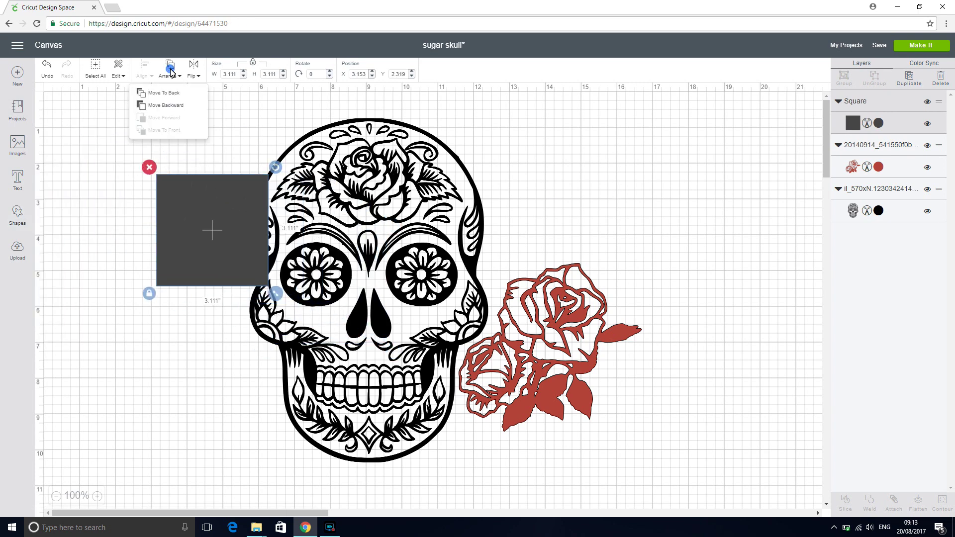
pyautogui.click(166, 93)
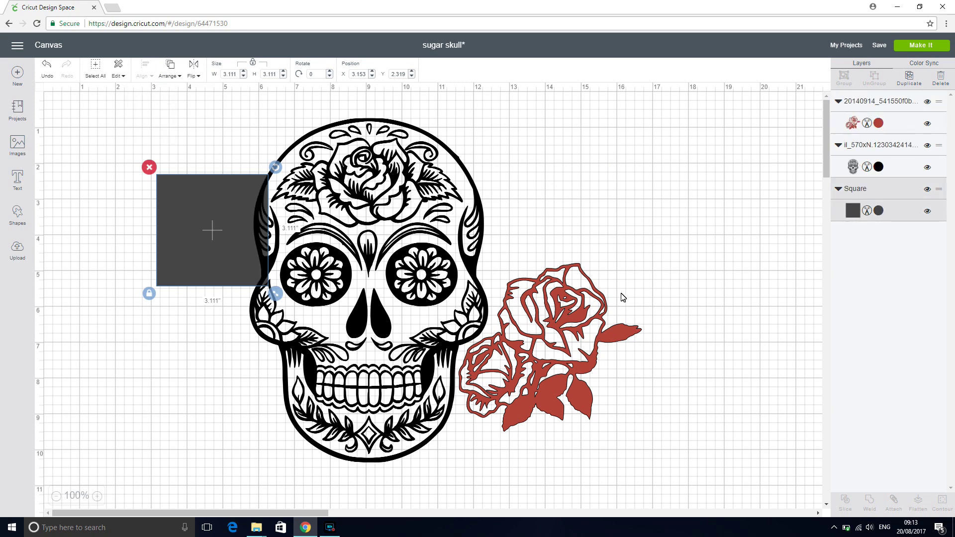
# Make the square white and enlarge it to 17.486 inches from the canvas's top-left corner
pyautogui.click(880, 211)
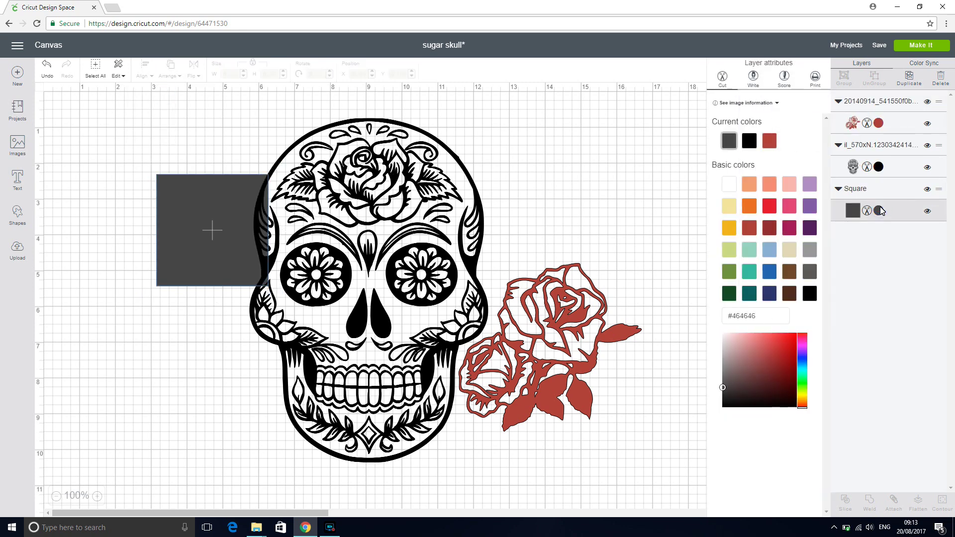
pyautogui.click(730, 184)
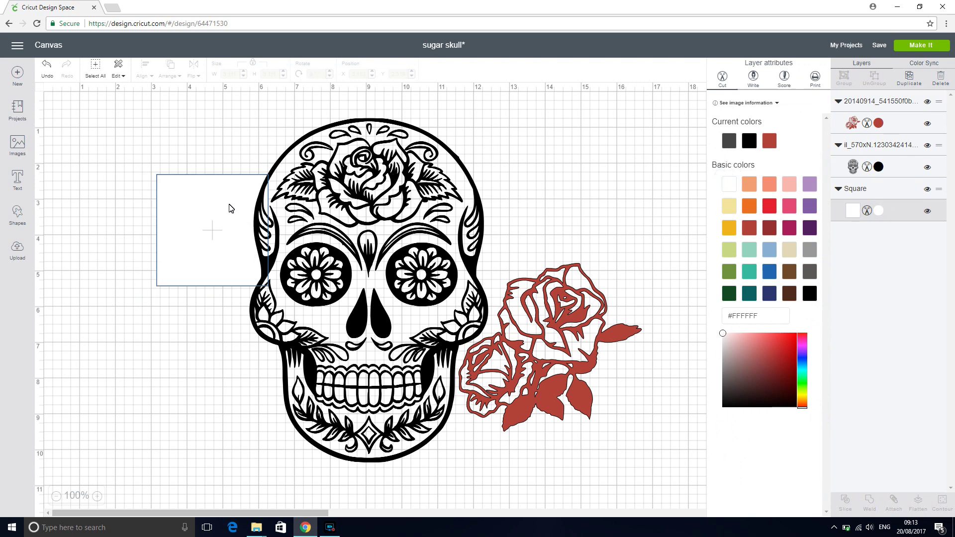
pyautogui.moveTo(229, 208); pyautogui.dragTo(148, 83)
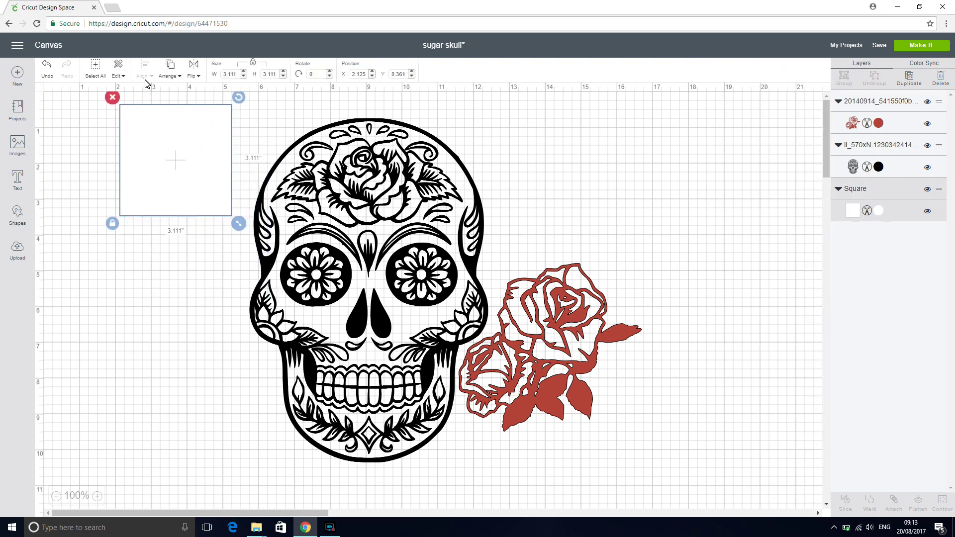
pyautogui.moveTo(169, 150); pyautogui.dragTo(167, 143)
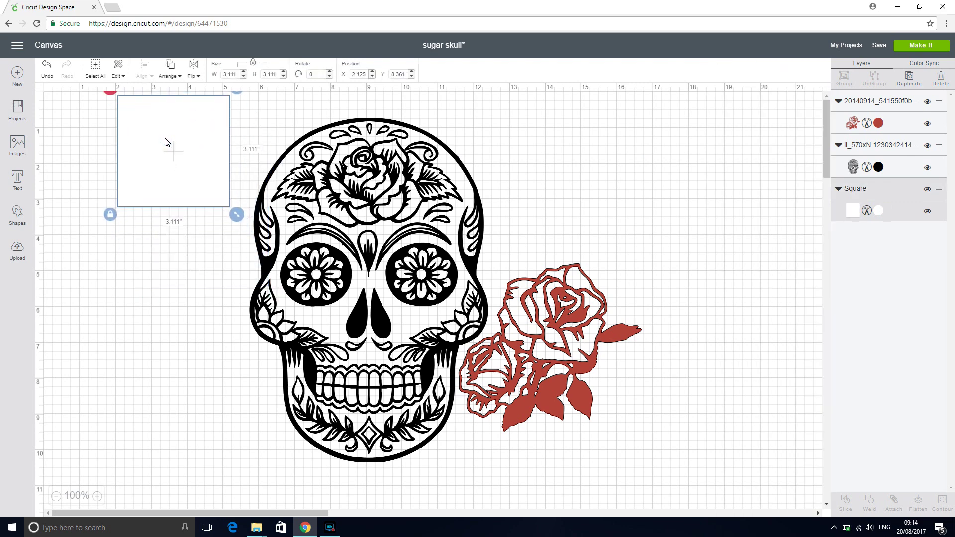
pyautogui.moveTo(236, 213); pyautogui.dragTo(754, 363)
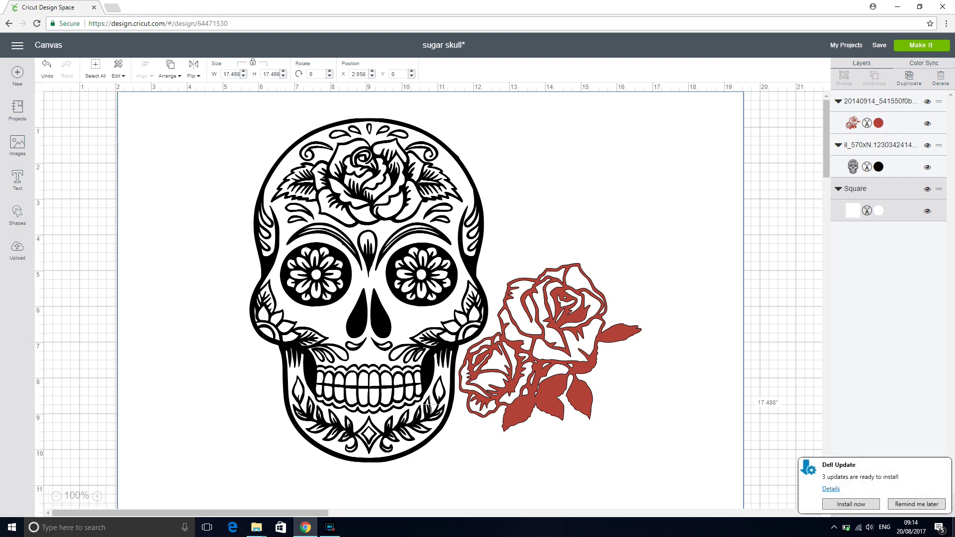
pyautogui.click(911, 504)
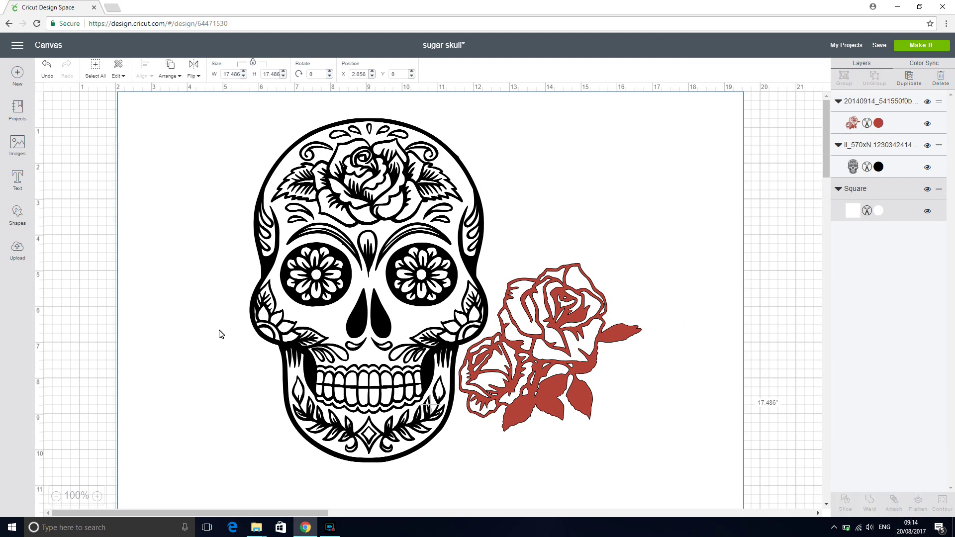
# Launch Snipping Tool via search and capture the skull-and-roses area of the canvas
pyautogui.click(101, 532)
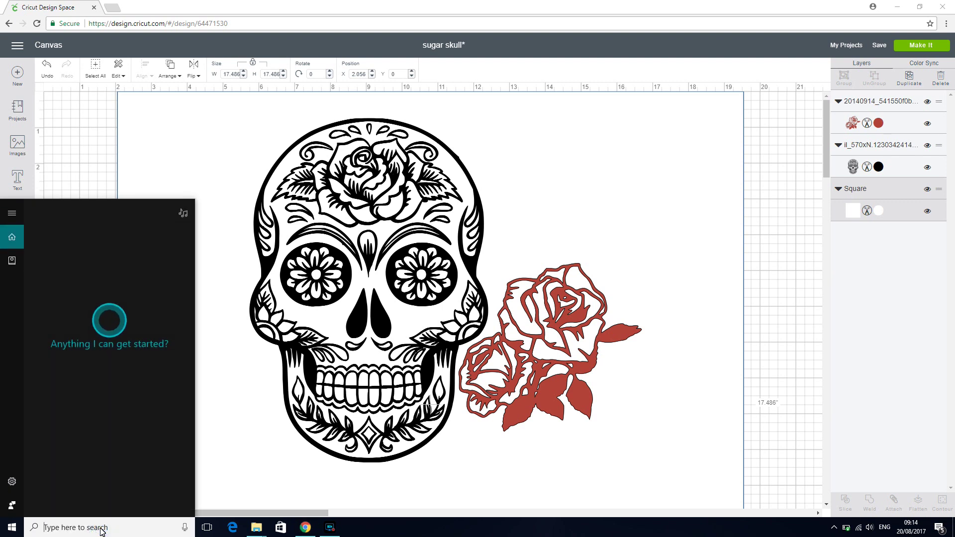
pyautogui.write('sni')
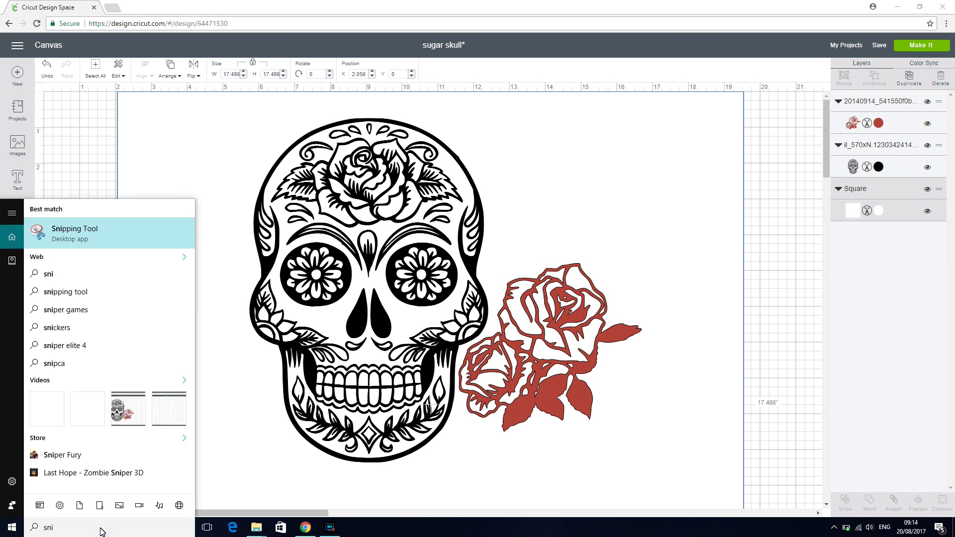
pyautogui.click(90, 234)
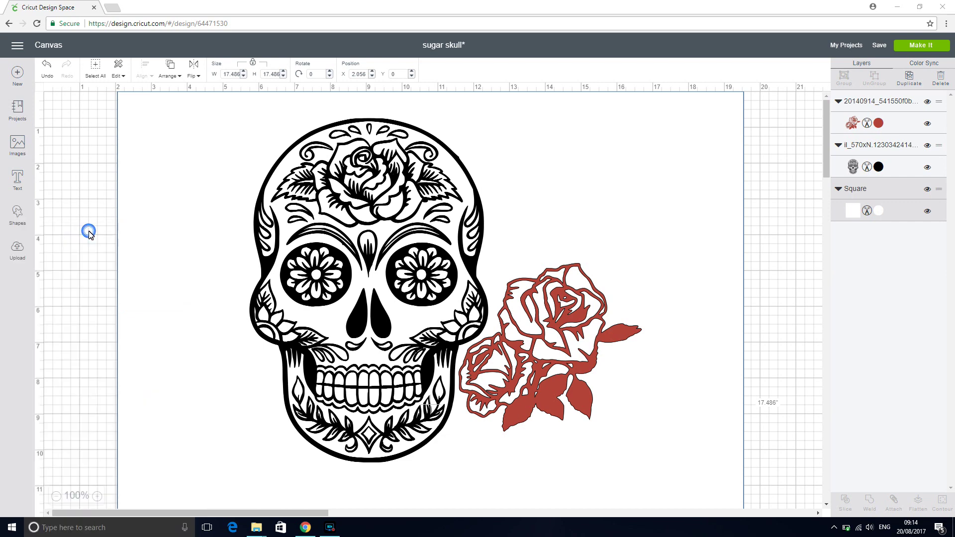
pyautogui.click(430, 120)
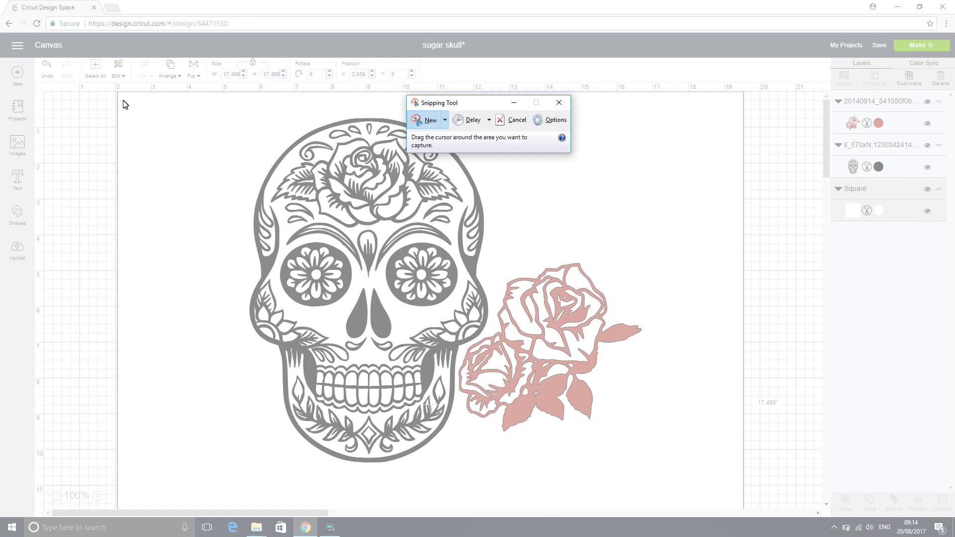
pyautogui.moveTo(123, 99); pyautogui.dragTo(687, 494)
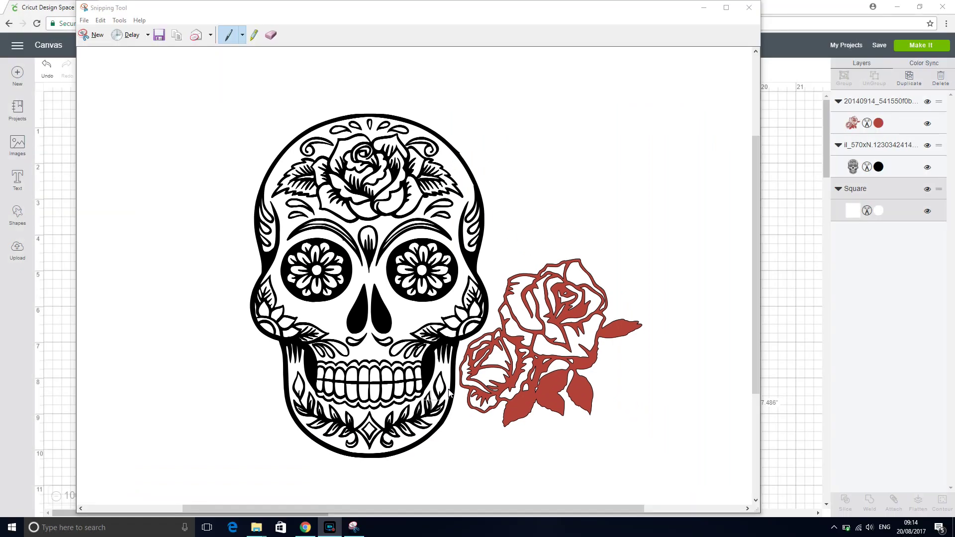
# Save the capture as JPEG 'skull' in Pictures and close Snipping Tool
pyautogui.click(159, 35)
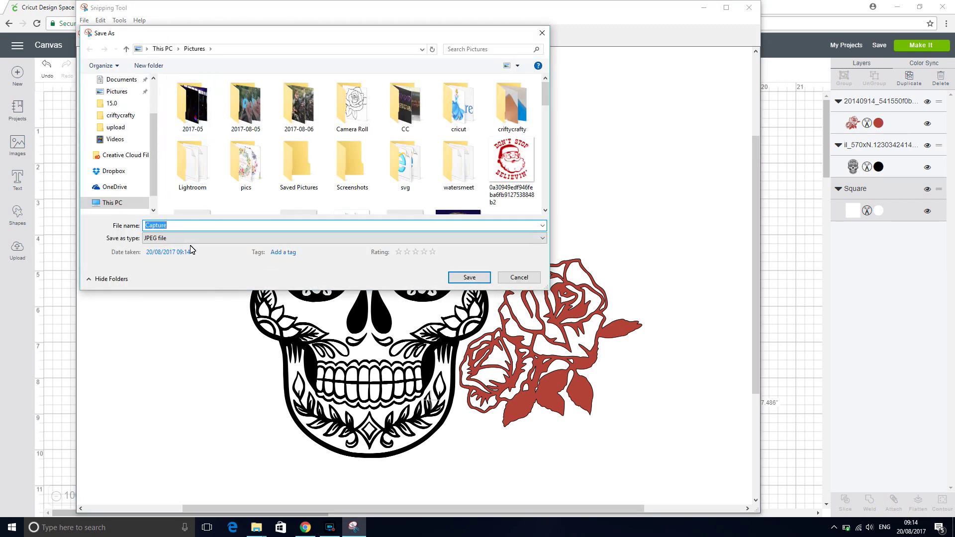
pyautogui.write('skull')
pyautogui.click(470, 278)
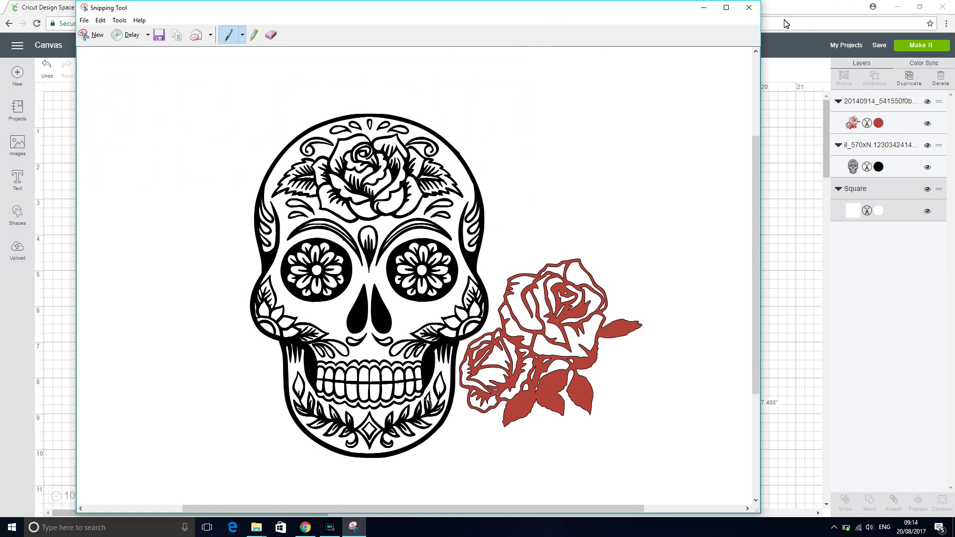
pyautogui.click(749, 8)
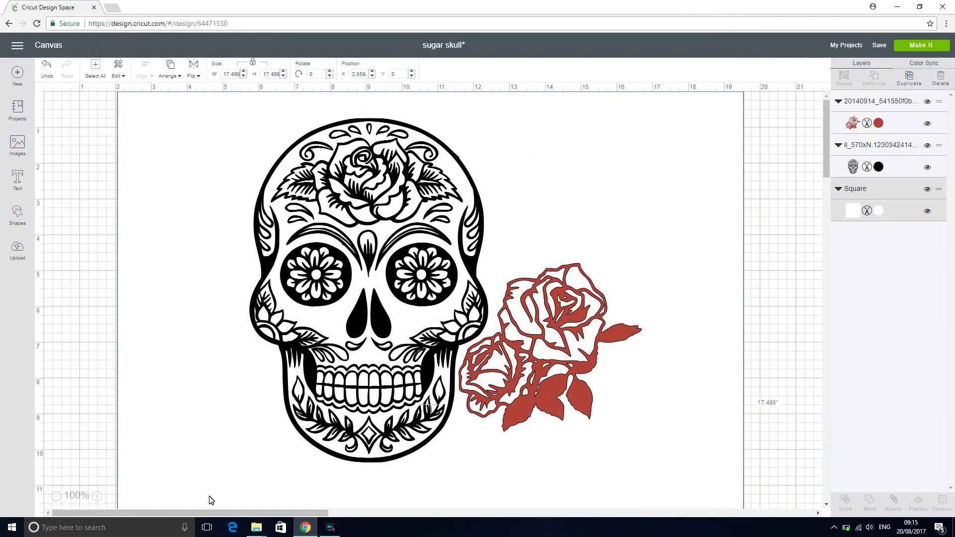
pyautogui.moveTo(257, 528)
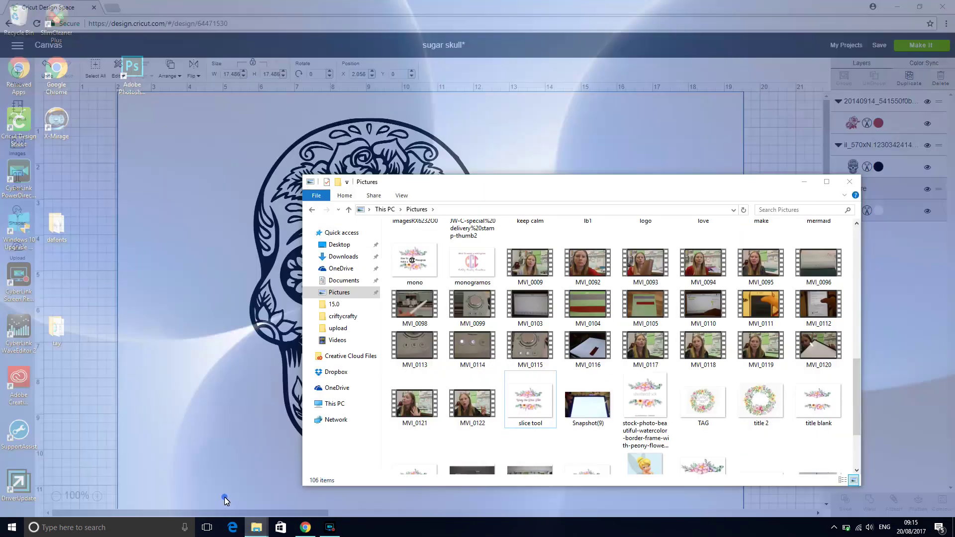
pyautogui.click(227, 503)
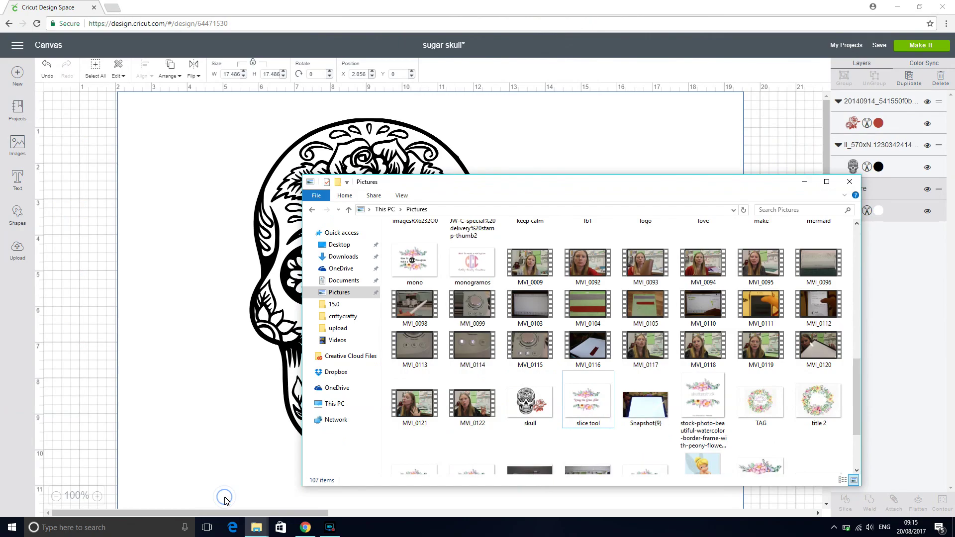
pyautogui.doubleClick(528, 406)
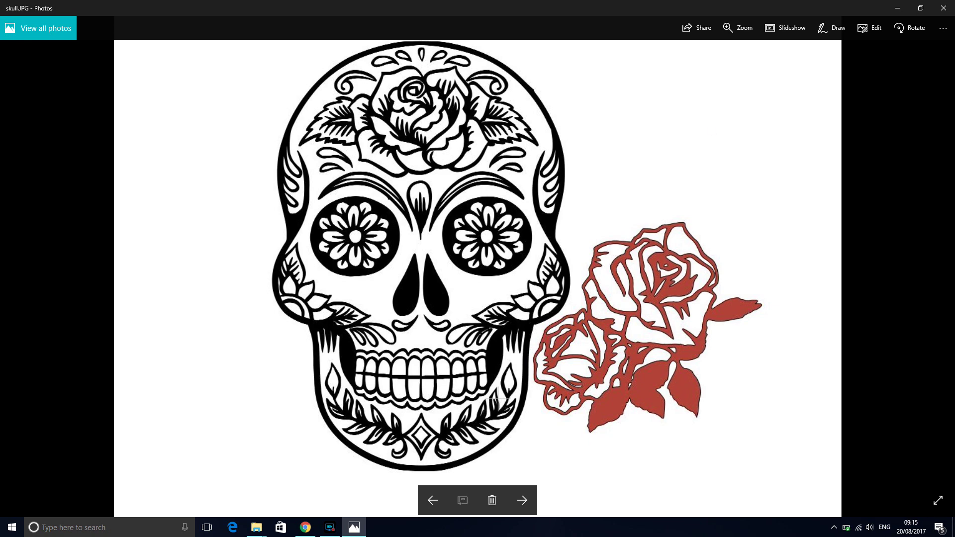
pyautogui.click(951, 11)
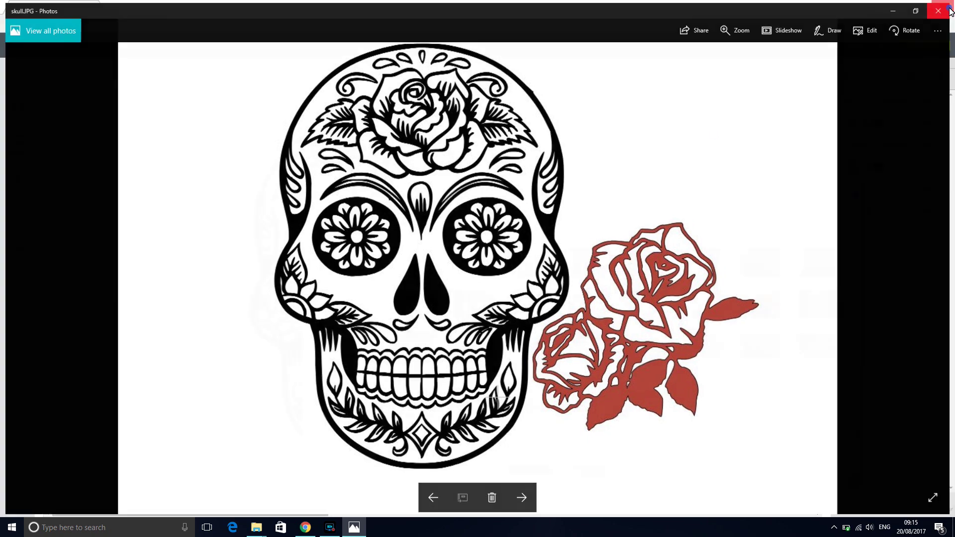
# Delete the skull, red roses and white square from the canvas
pyautogui.click(804, 182)
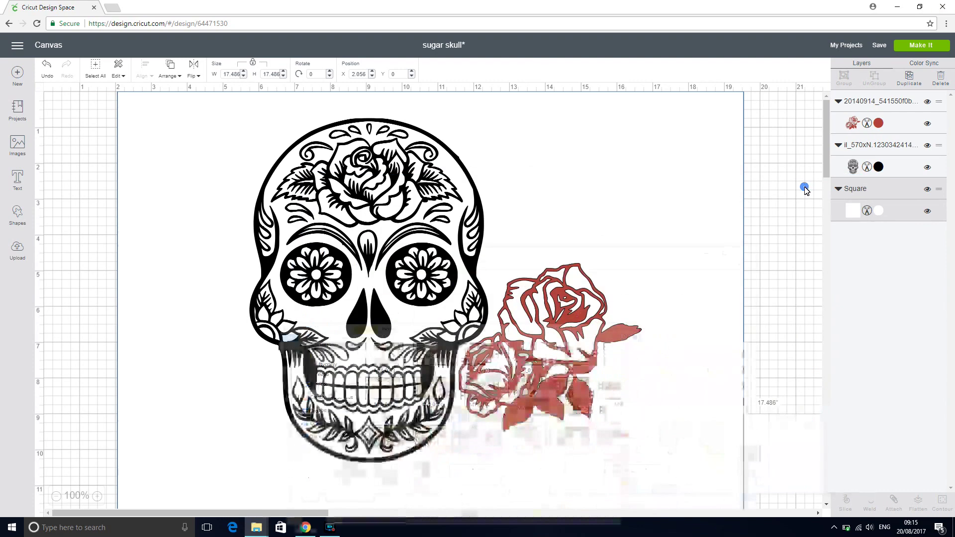
pyautogui.click(449, 252)
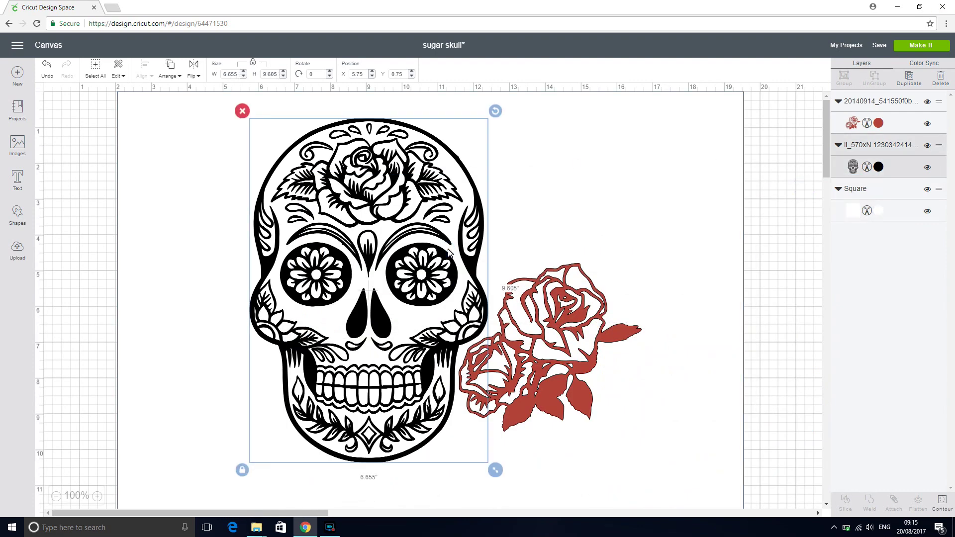
pyautogui.press('Delete')
pyautogui.click(617, 351)
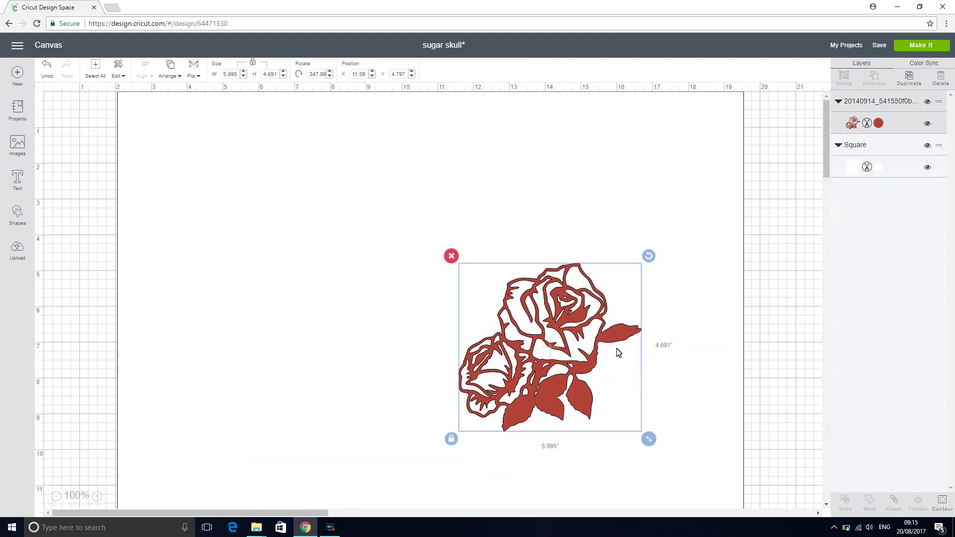
pyautogui.press('Delete')
pyautogui.click(436, 334)
pyautogui.press('Delete')
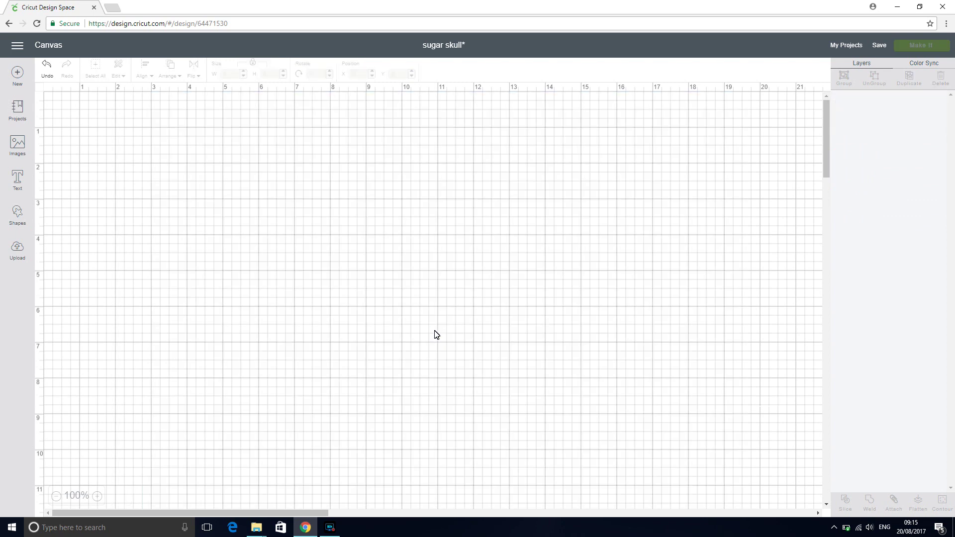
# Open the izi makeup bag project from My Projects and delete its lips image
pyautogui.click(842, 47)
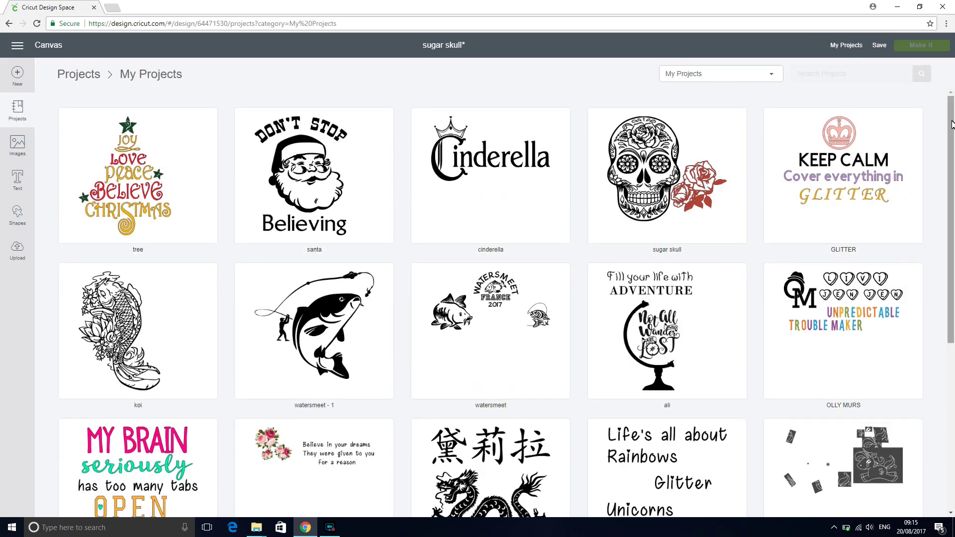
pyautogui.scroll(-6, 497, 298)
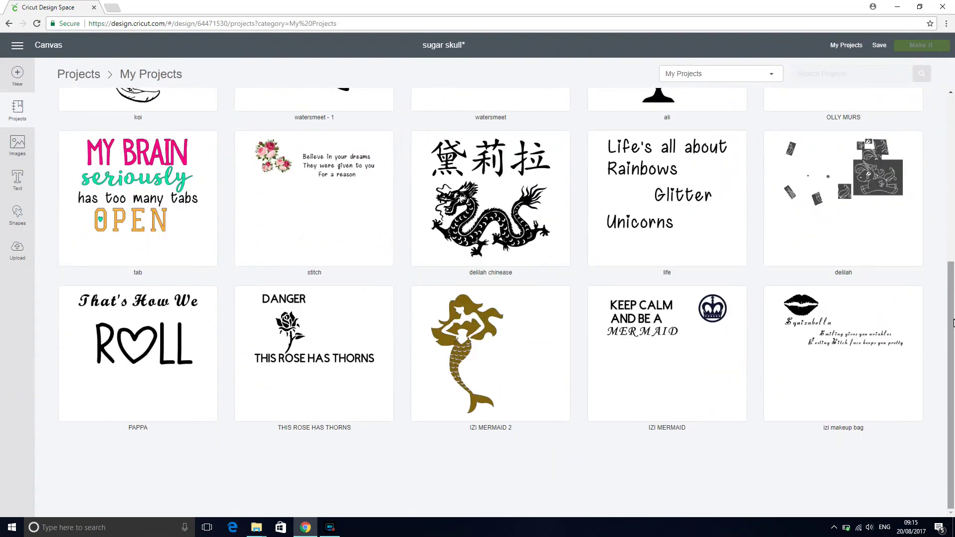
pyautogui.click(793, 327)
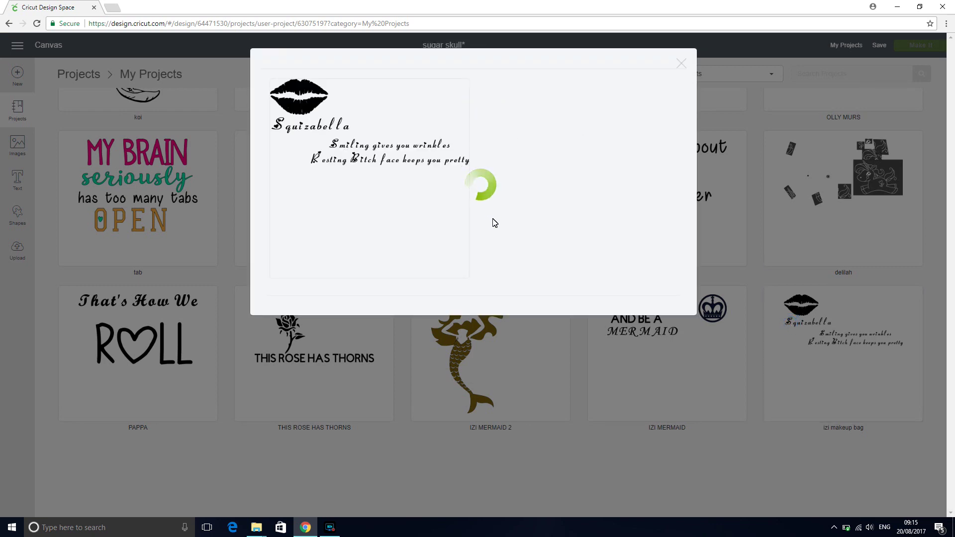
pyautogui.click(635, 321)
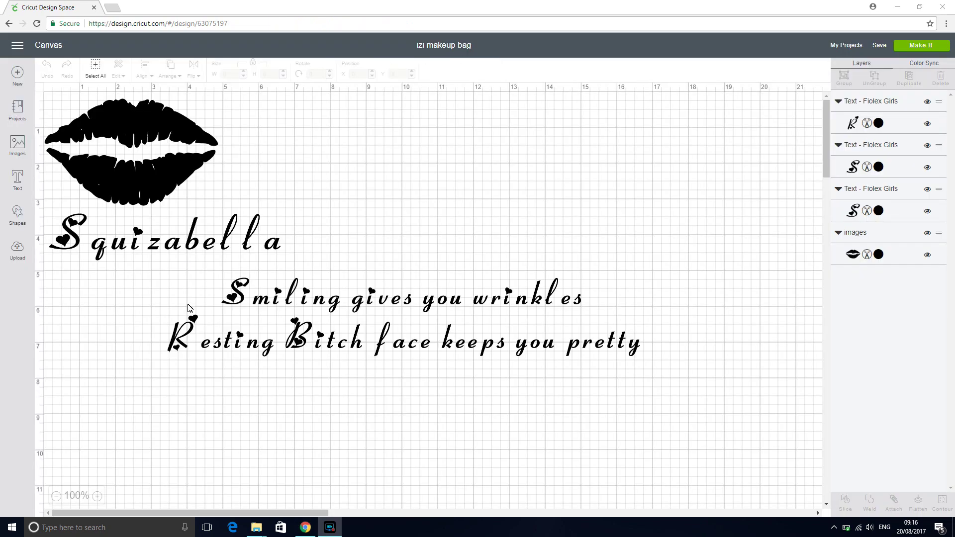
pyautogui.click(143, 182)
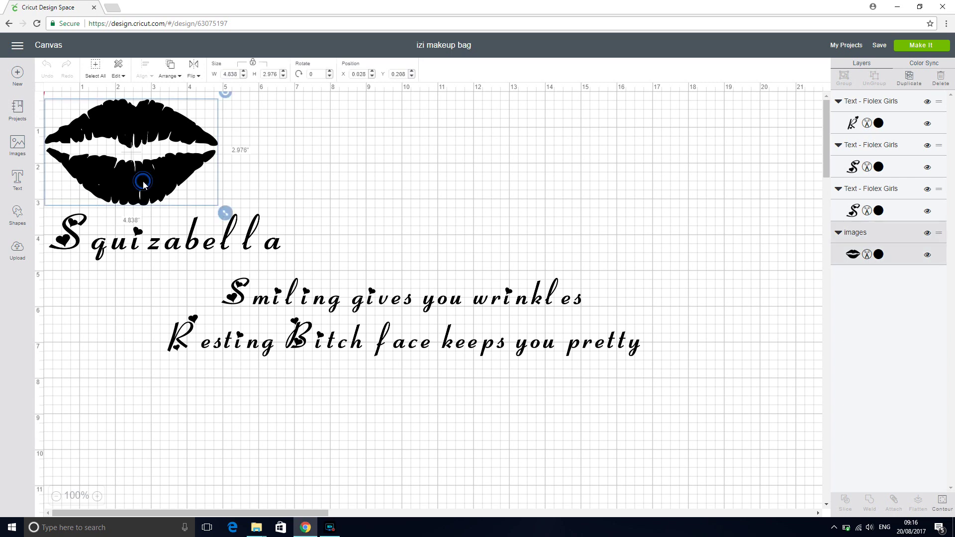
pyautogui.press('Delete')
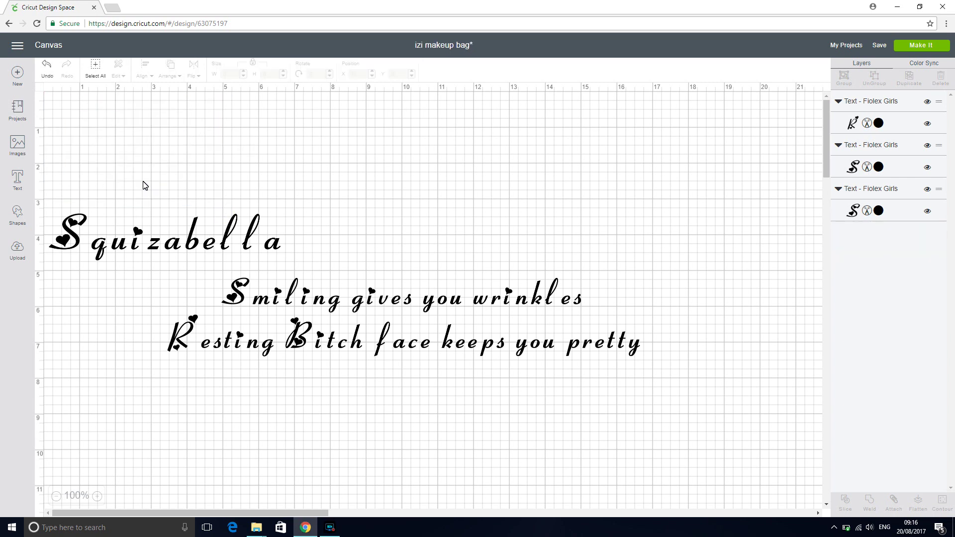
# Upload the skull picture file, choose the Simple image type and continue
pyautogui.click(16, 249)
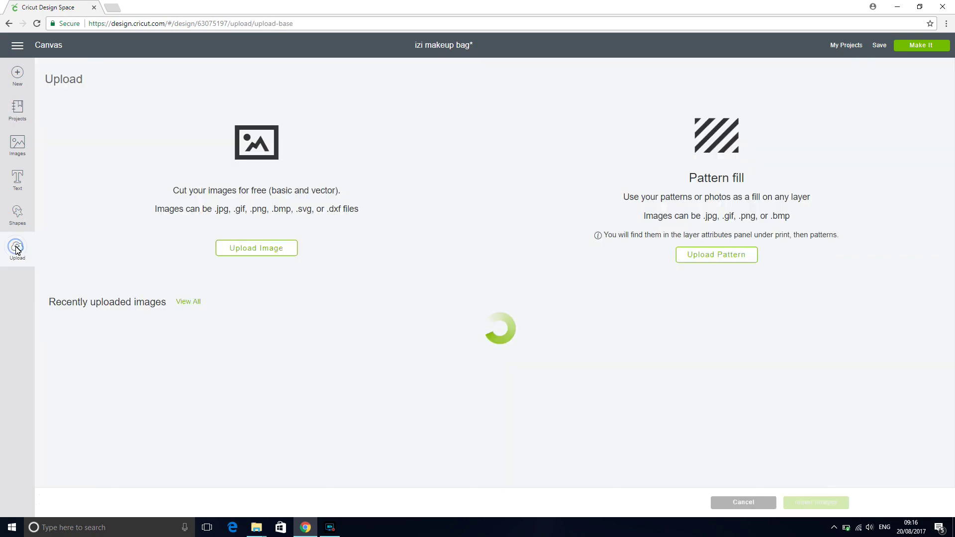
pyautogui.click(256, 248)
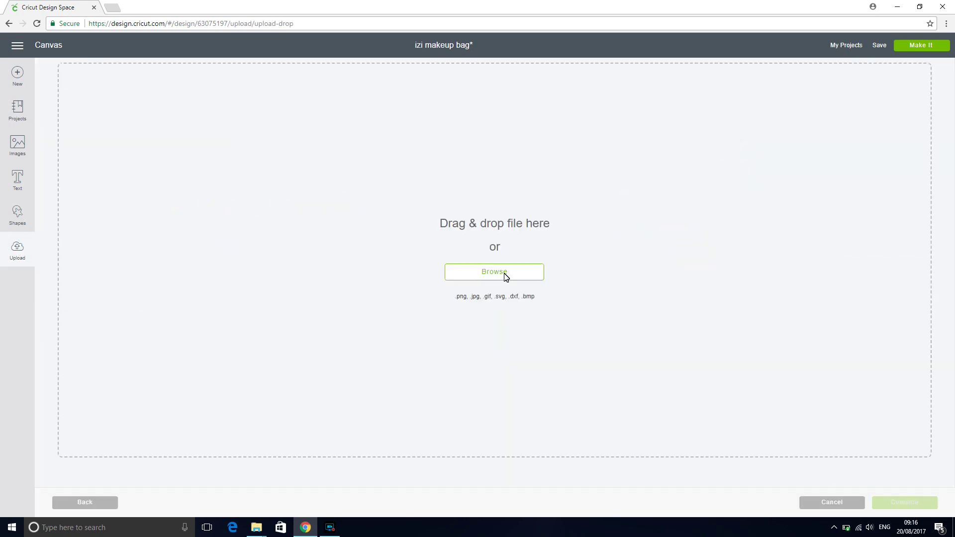
pyautogui.click(504, 273)
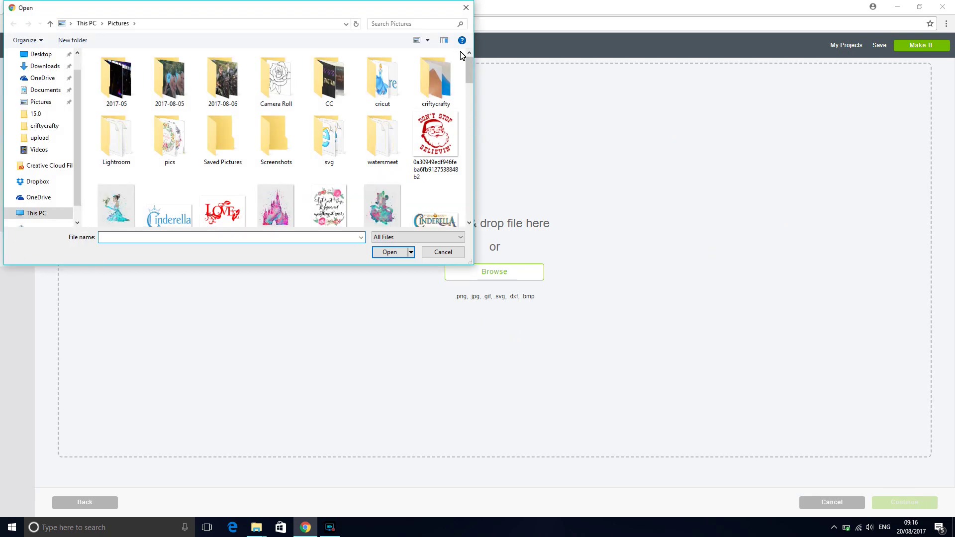
pyautogui.moveTo(471, 65); pyautogui.dragTo(475, 156)
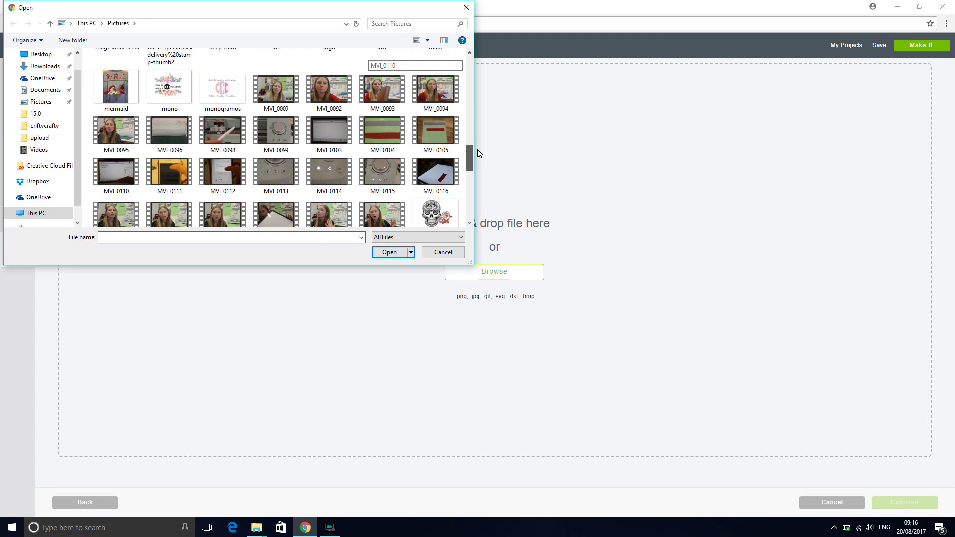
pyautogui.click(409, 250)
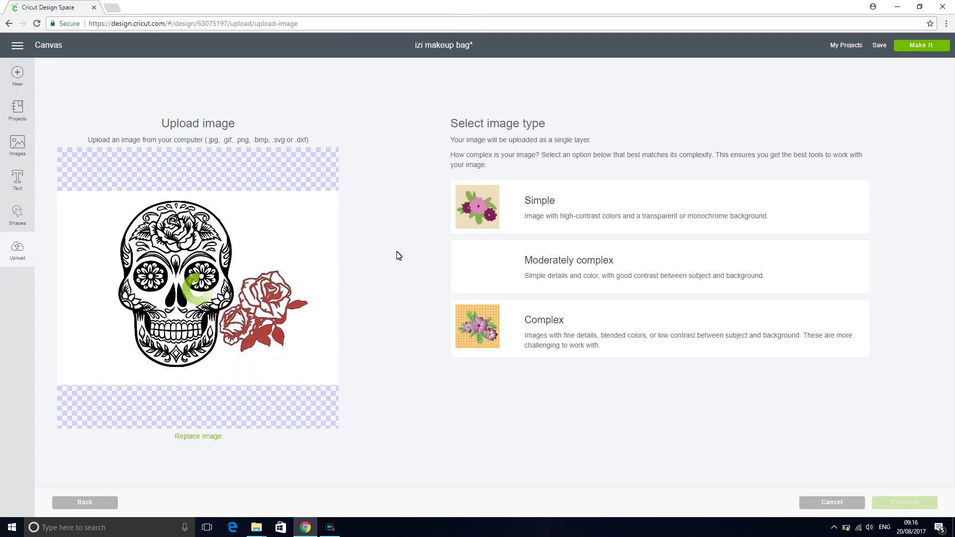
pyautogui.click(486, 206)
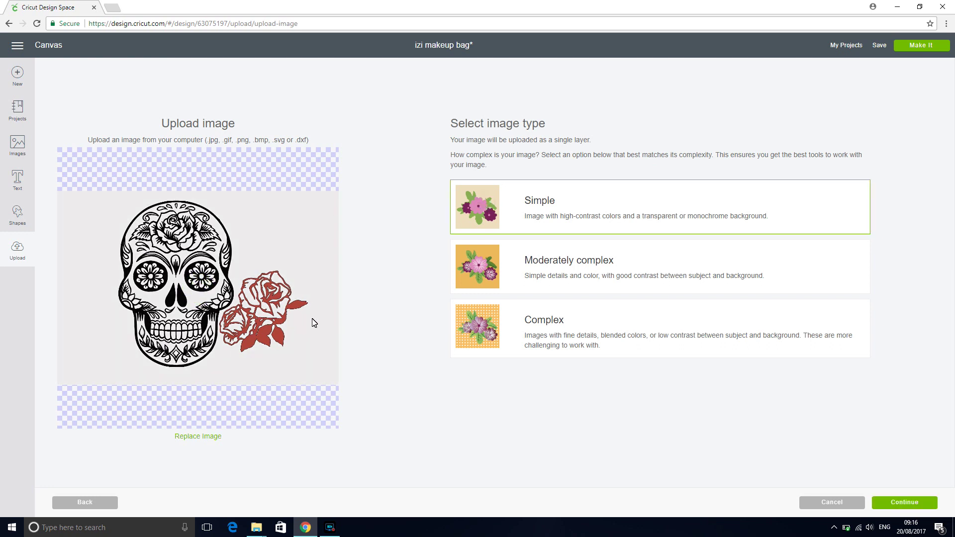
pyautogui.click(905, 504)
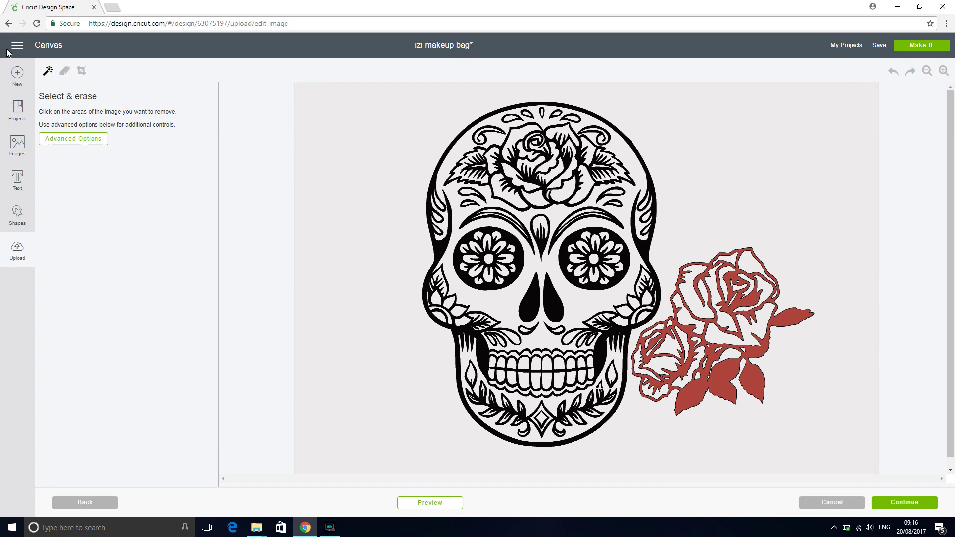
# Erase the skull's outer background and inner white area, then save it as 'skull'
pyautogui.click(358, 144)
pyautogui.click(464, 143)
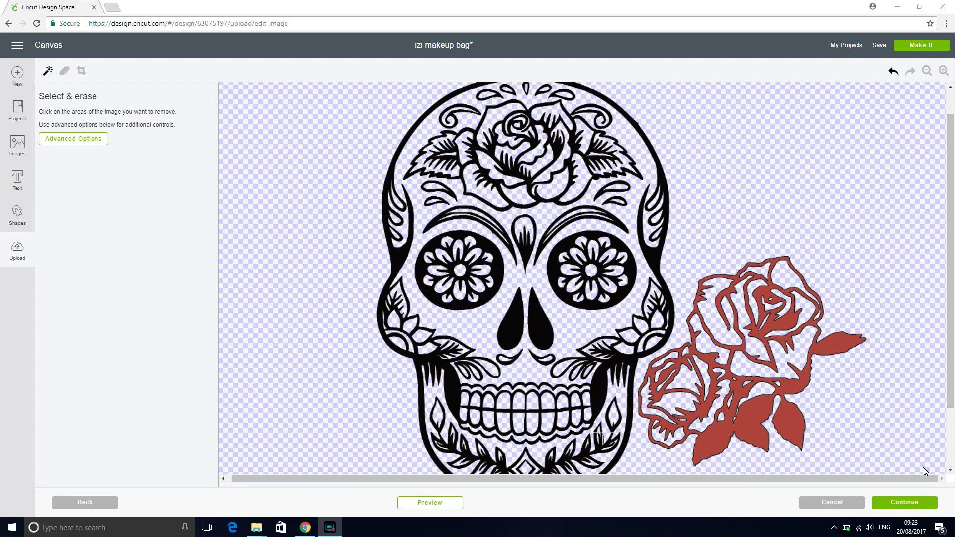
pyautogui.click(904, 503)
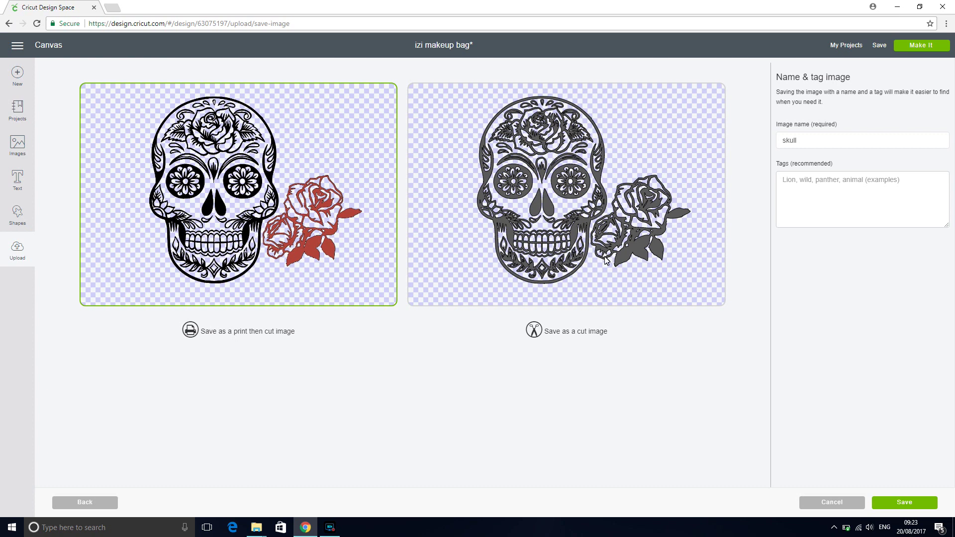
pyautogui.click(898, 503)
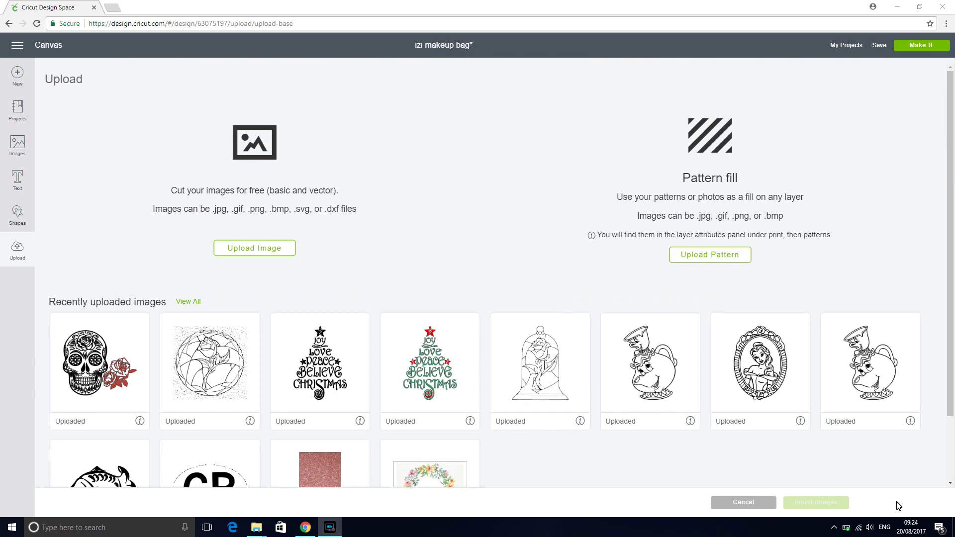
# Insert the skull upload right of the text and make it a black Cut image
pyautogui.click(138, 389)
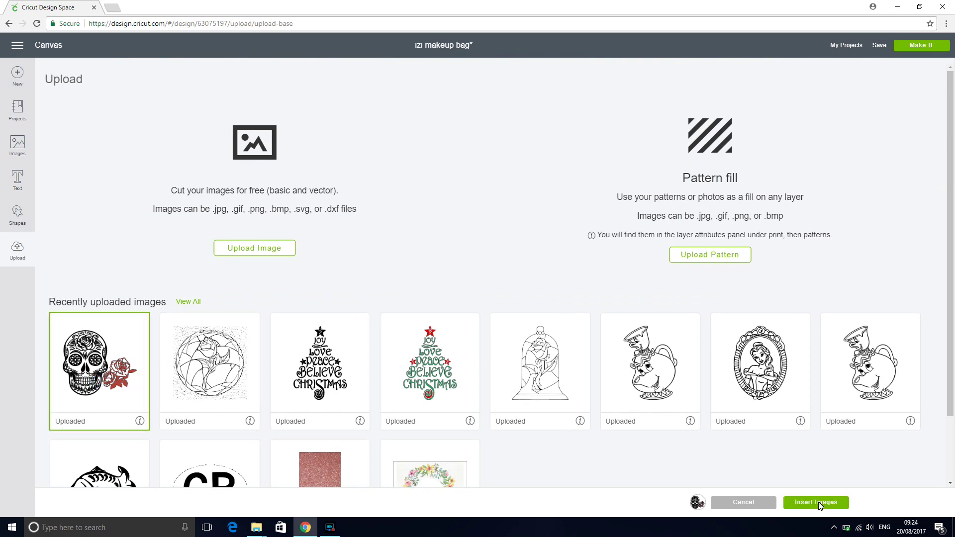
pyautogui.click(819, 503)
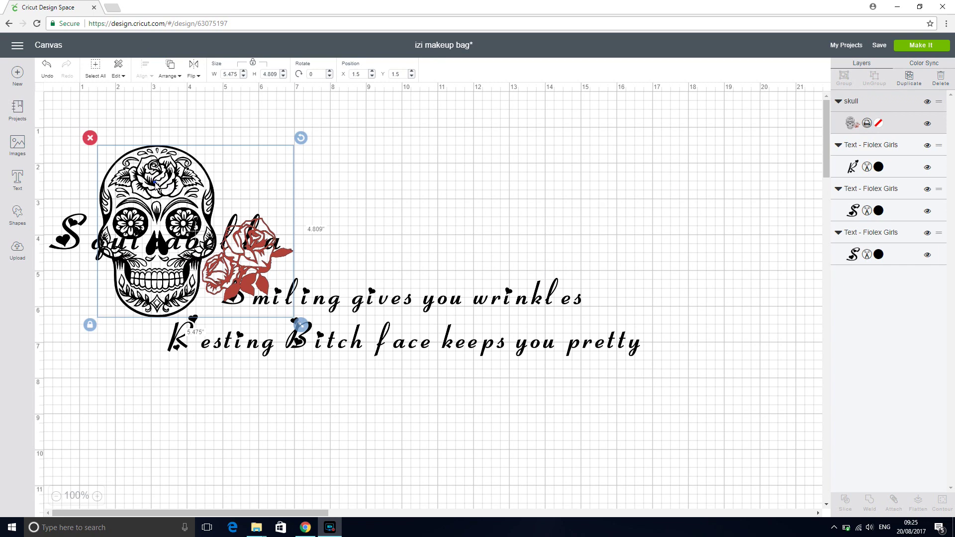
pyautogui.moveTo(171, 186); pyautogui.dragTo(446, 158)
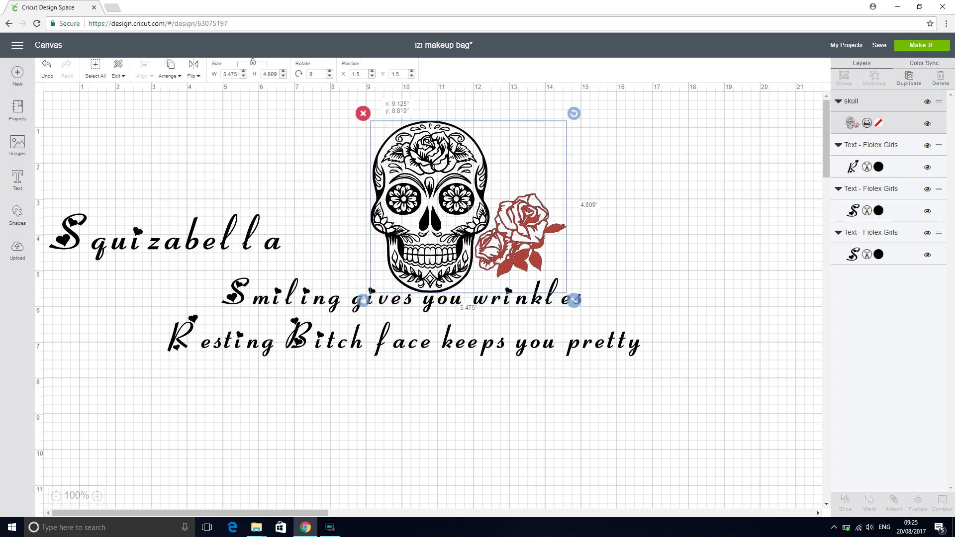
pyautogui.click(868, 125)
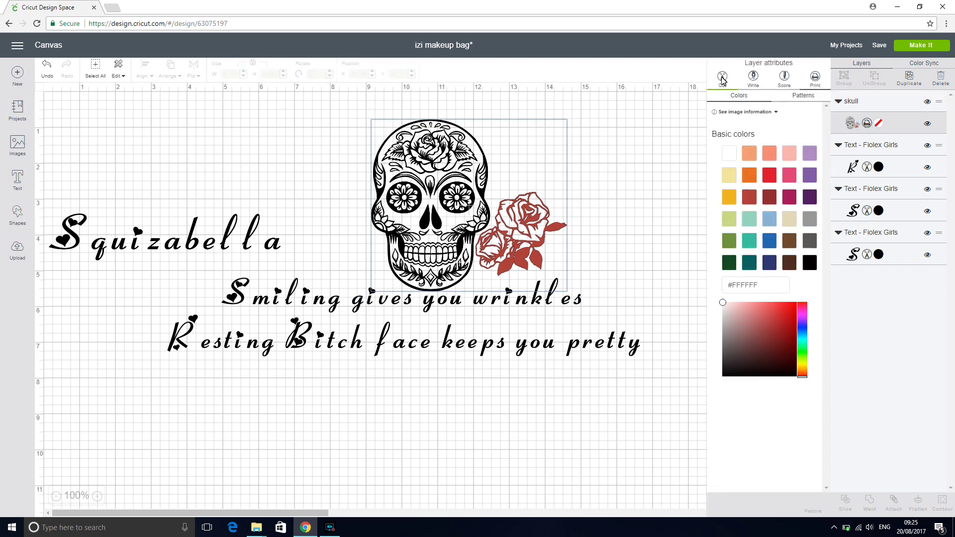
pyautogui.click(722, 77)
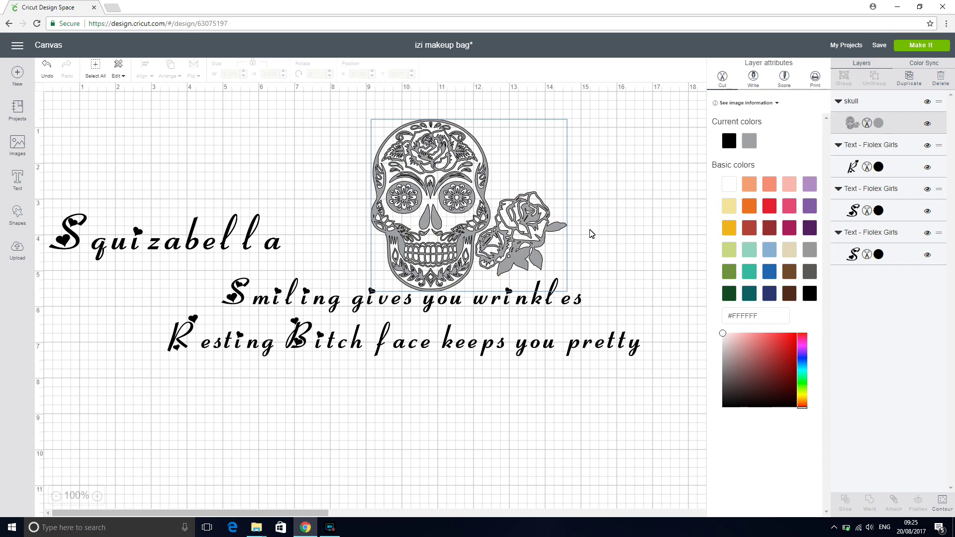
pyautogui.click(729, 141)
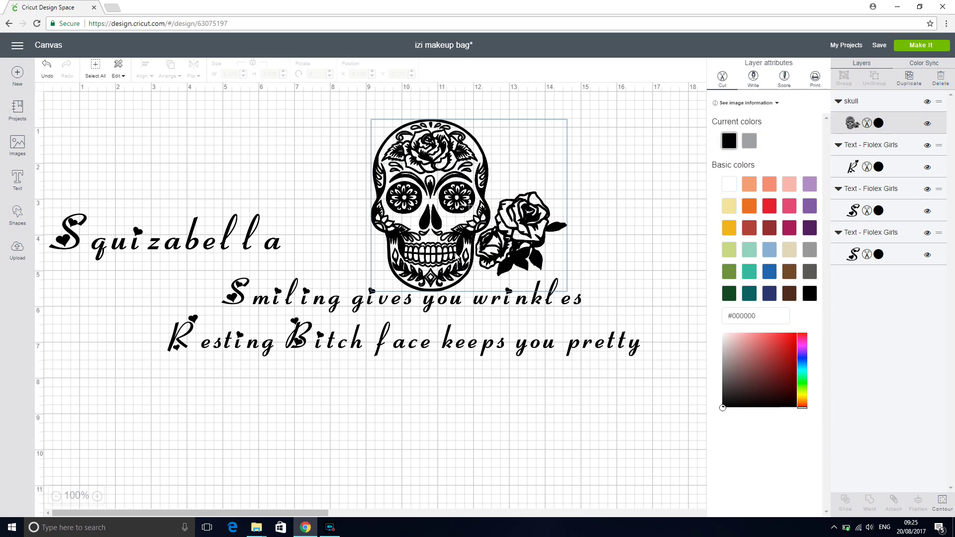
# Enlarge the skull to 9.67 by 8.494 inches and move 'Smiling gives you wrinkles' below
pyautogui.click(445, 251)
pyautogui.moveTo(577, 300); pyautogui.dragTo(727, 396)
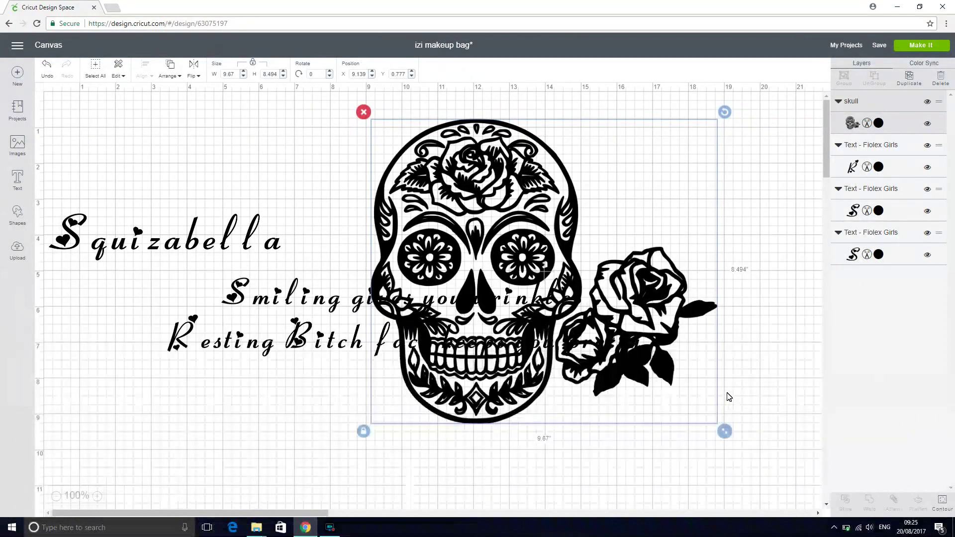
pyautogui.click(632, 440)
pyautogui.moveTo(535, 253); pyautogui.dragTo(503, 225)
pyautogui.moveTo(257, 303); pyautogui.dragTo(254, 438)
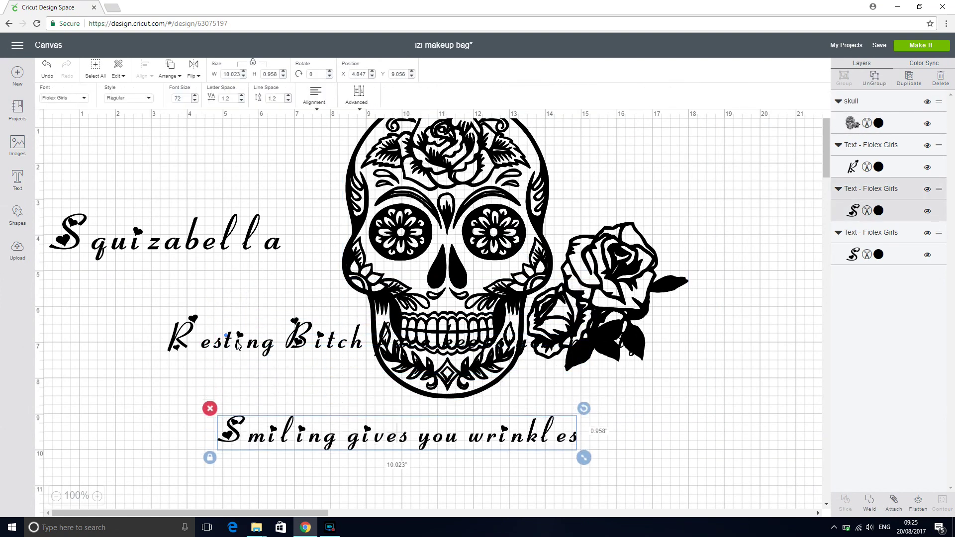
# Rearrange the Squizabella, Resting and Smiling text lines around and beneath the skull
pyautogui.moveTo(239, 346); pyautogui.dragTo(328, 415)
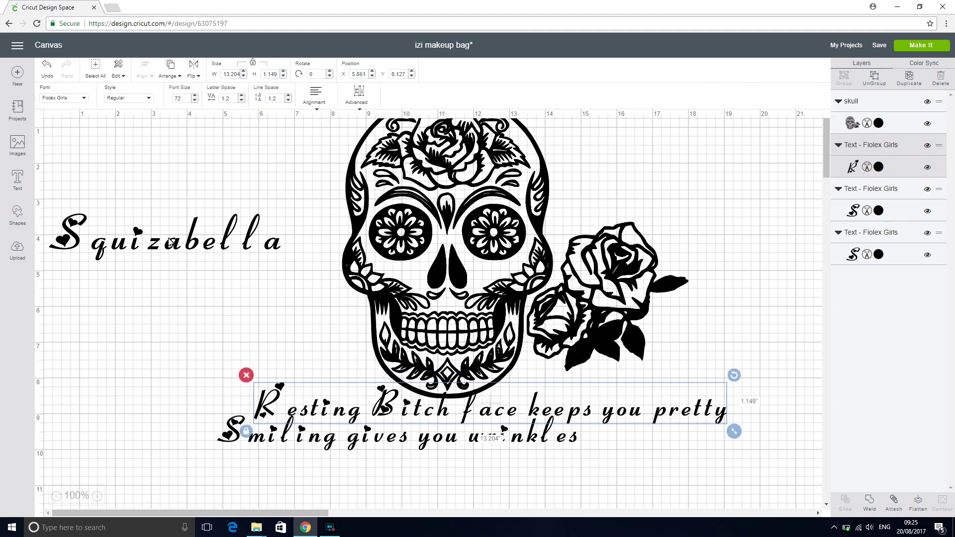
pyautogui.click(170, 242)
pyautogui.moveTo(167, 239); pyautogui.dragTo(252, 189)
pyautogui.click(180, 230)
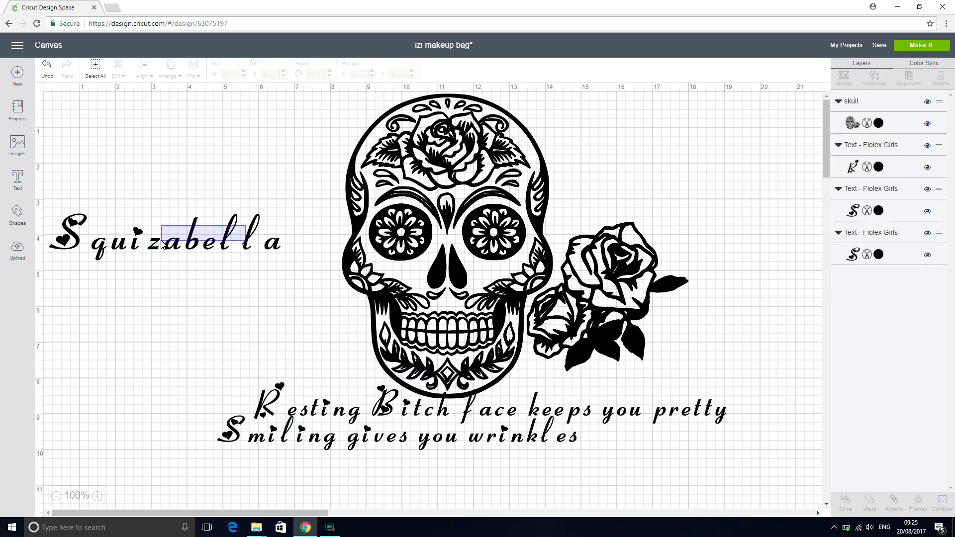
pyautogui.click(138, 247)
pyautogui.moveTo(138, 247); pyautogui.dragTo(200, 235)
pyautogui.moveTo(349, 413); pyautogui.dragTo(164, 413)
pyautogui.moveTo(398, 438); pyautogui.dragTo(450, 454)
pyautogui.moveTo(215, 413); pyautogui.dragTo(260, 421)
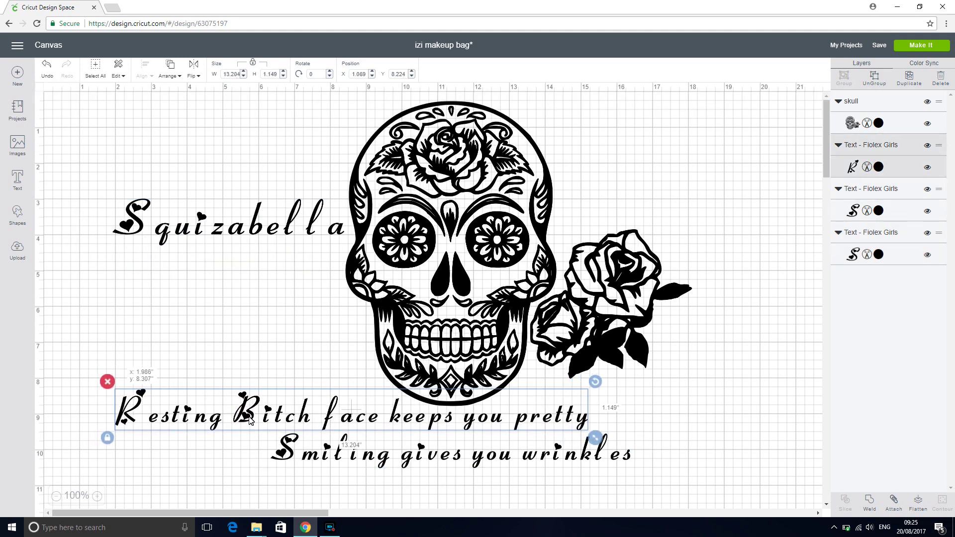
# Select the sugar skull image at X 8.431, Y 0.277
pyautogui.scroll(-3, 263, 352)
pyautogui.click(264, 350)
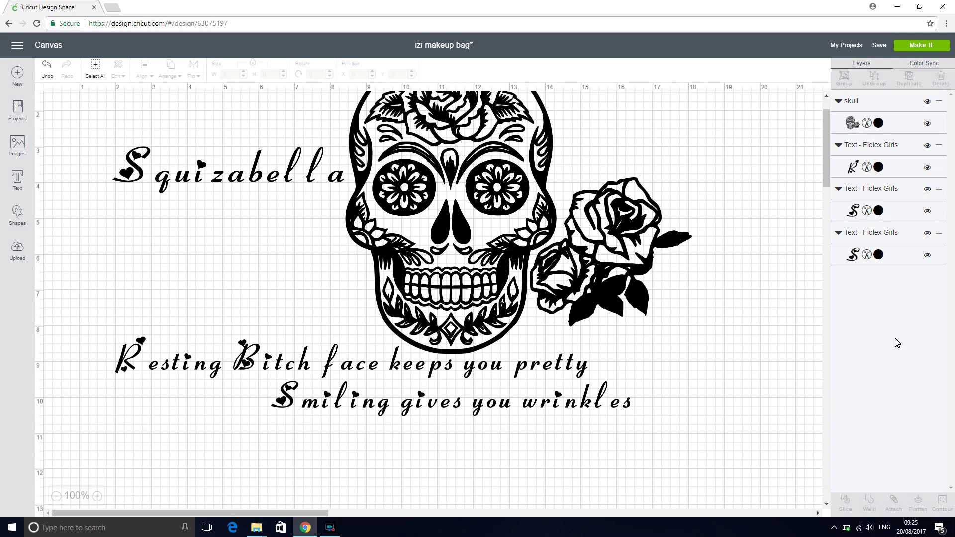
pyautogui.scroll(3, 829, 170)
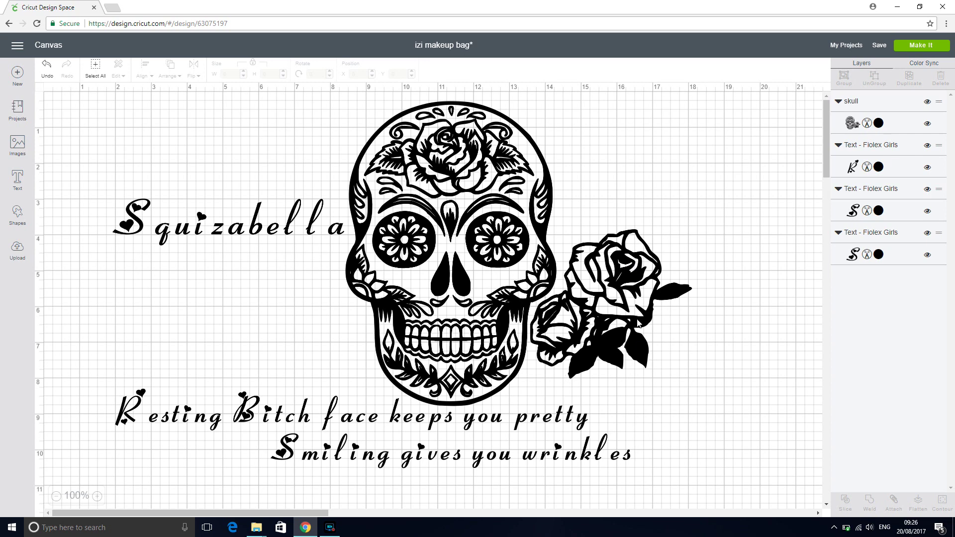
pyautogui.click(498, 266)
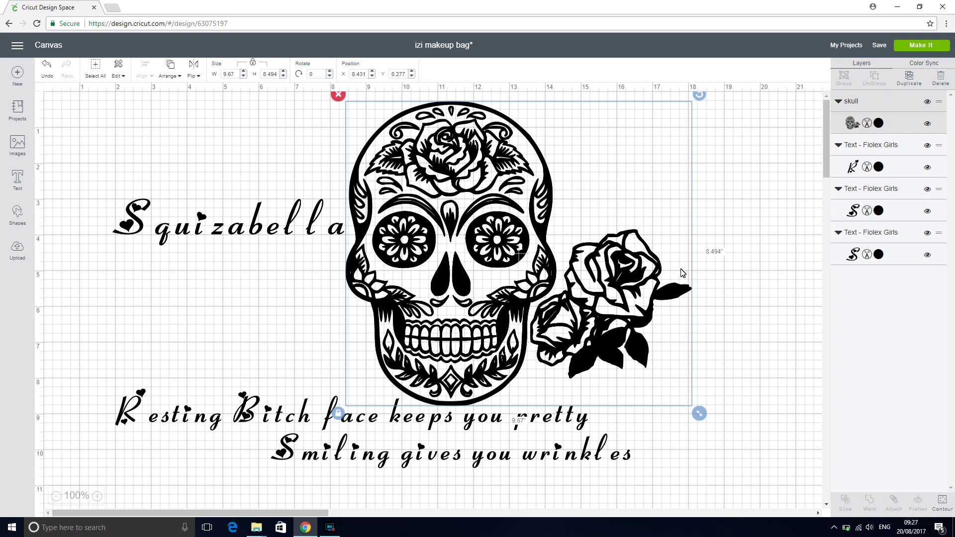
# Duplicate the sugar skull and place the two copies side by side
pyautogui.click(909, 78)
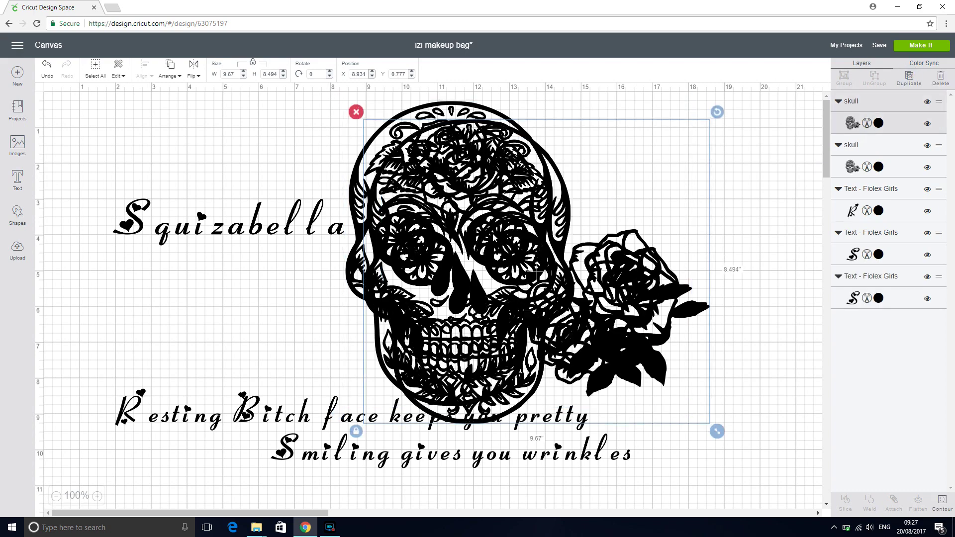
pyautogui.moveTo(535, 271); pyautogui.dragTo(246, 286)
pyautogui.moveTo(213, 246); pyautogui.dragTo(194, 241)
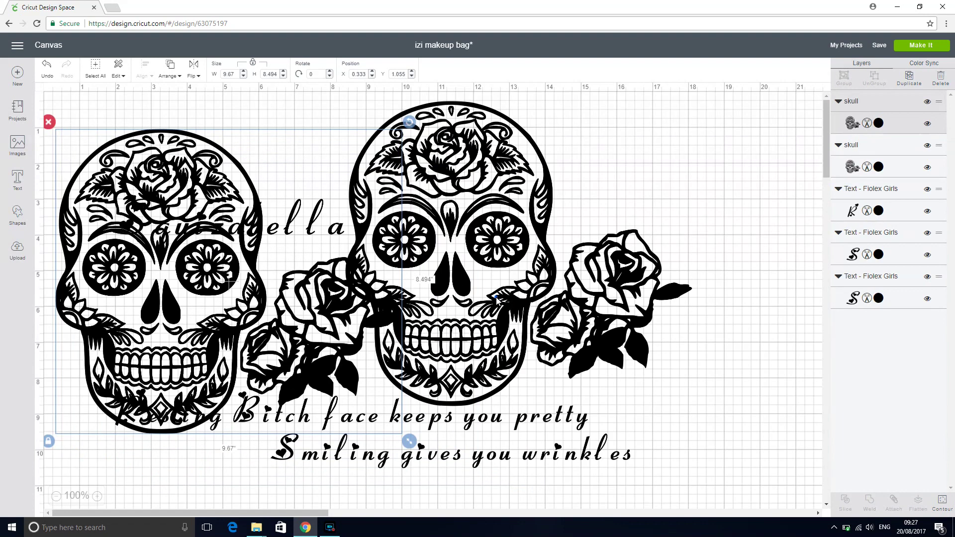
pyautogui.moveTo(496, 300); pyautogui.dragTo(606, 310)
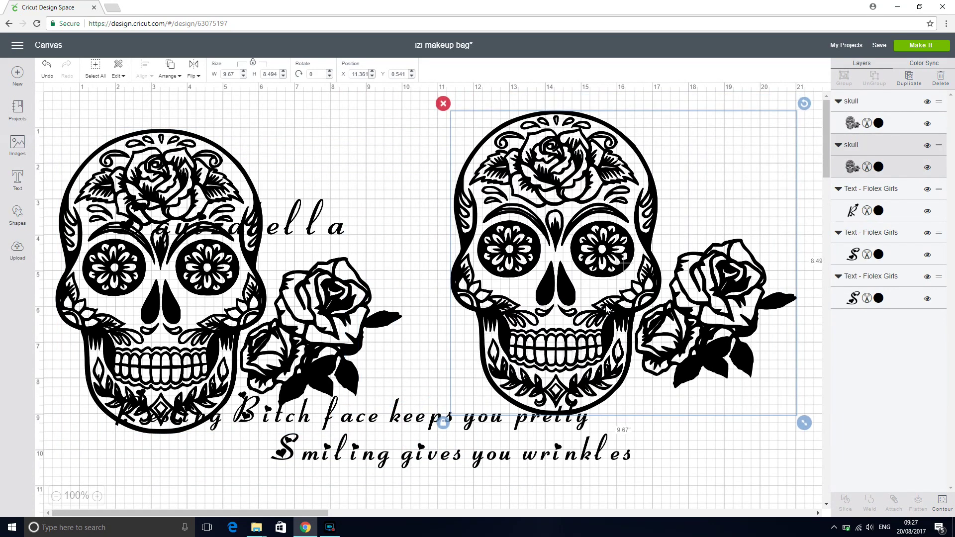
# Hide the skull outline contour pieces on the copy, keeping its roses
pyautogui.click(948, 502)
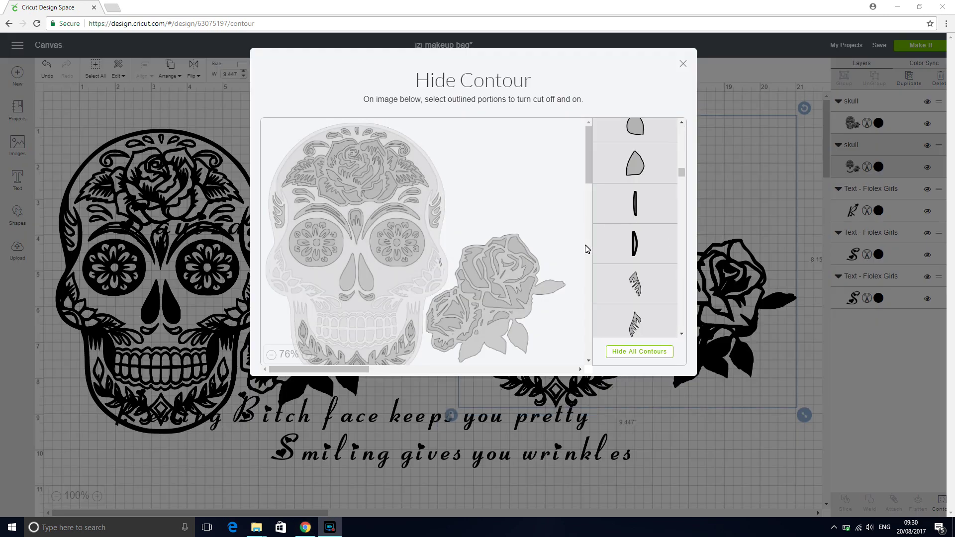
pyautogui.click(682, 336)
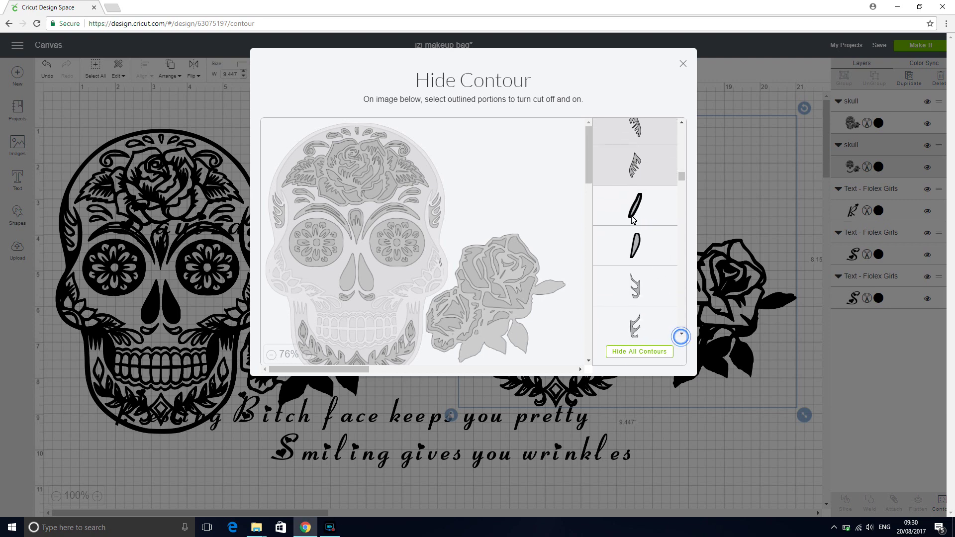
pyautogui.click(633, 219)
pyautogui.click(640, 249)
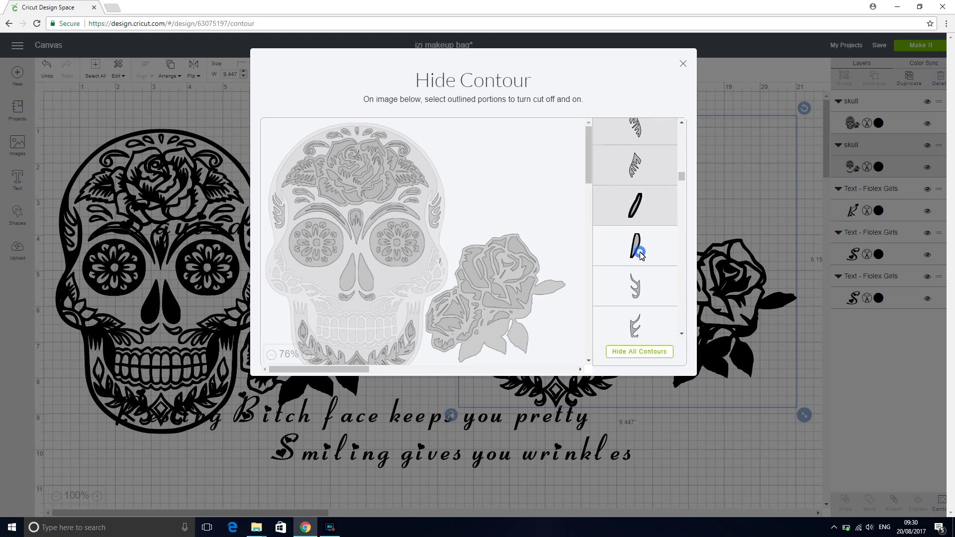
pyautogui.click(640, 290)
pyautogui.click(653, 333)
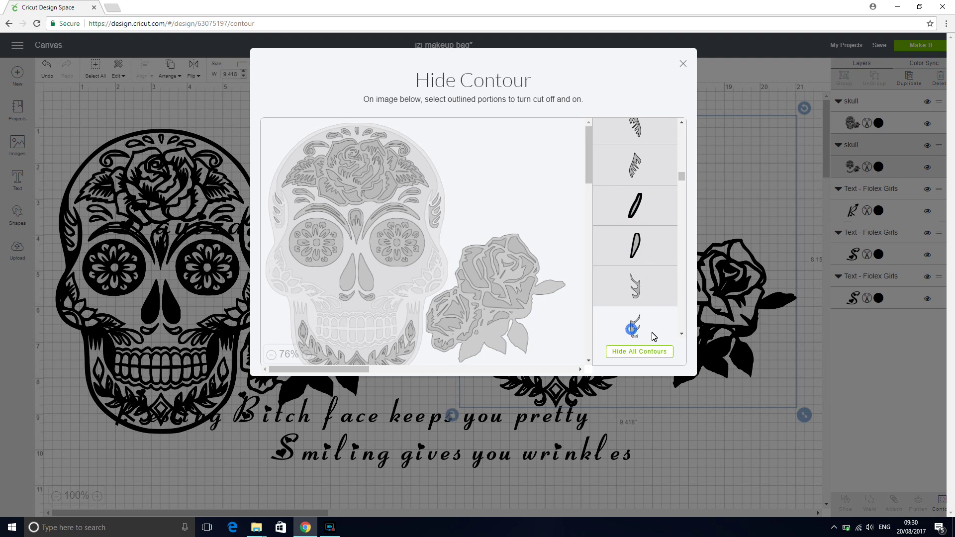
pyautogui.click(682, 334)
pyautogui.click(682, 335)
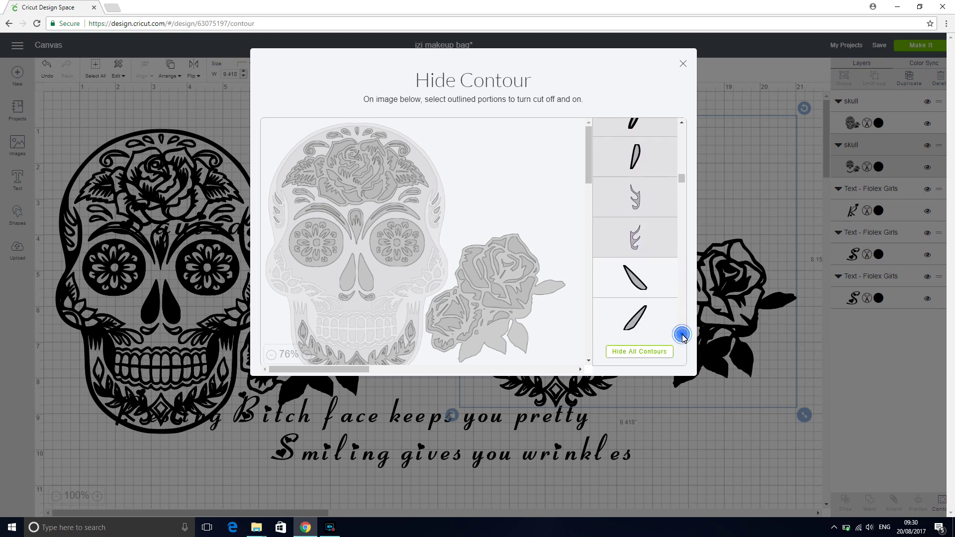
pyautogui.click(641, 208)
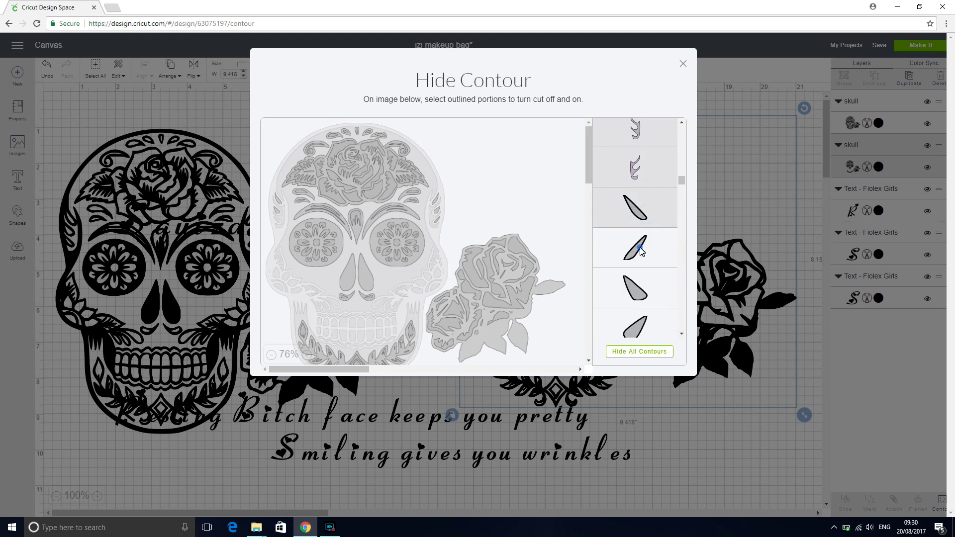
pyautogui.click(640, 247)
pyautogui.click(634, 288)
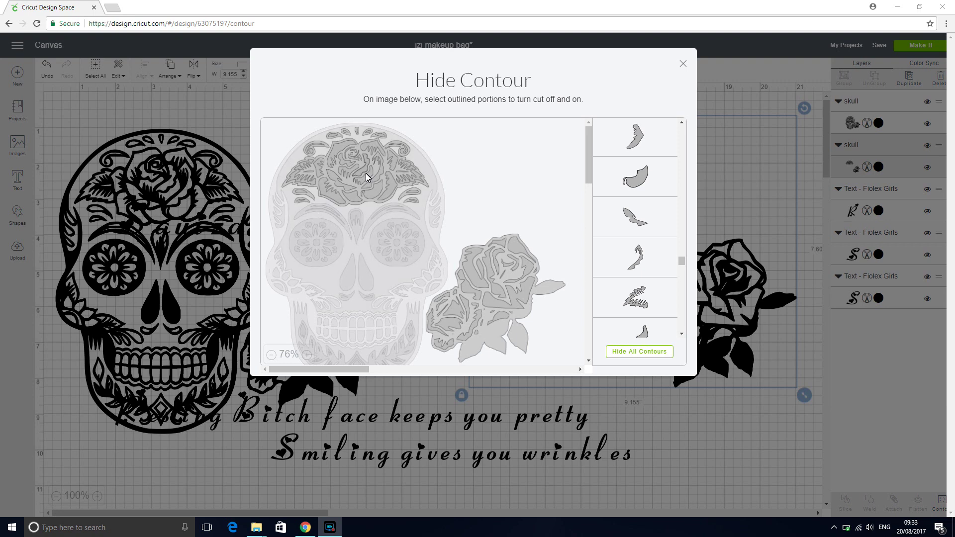
# Turn off the small swirl and teardrop contours at the copy's top-left edge
pyautogui.click(317, 148)
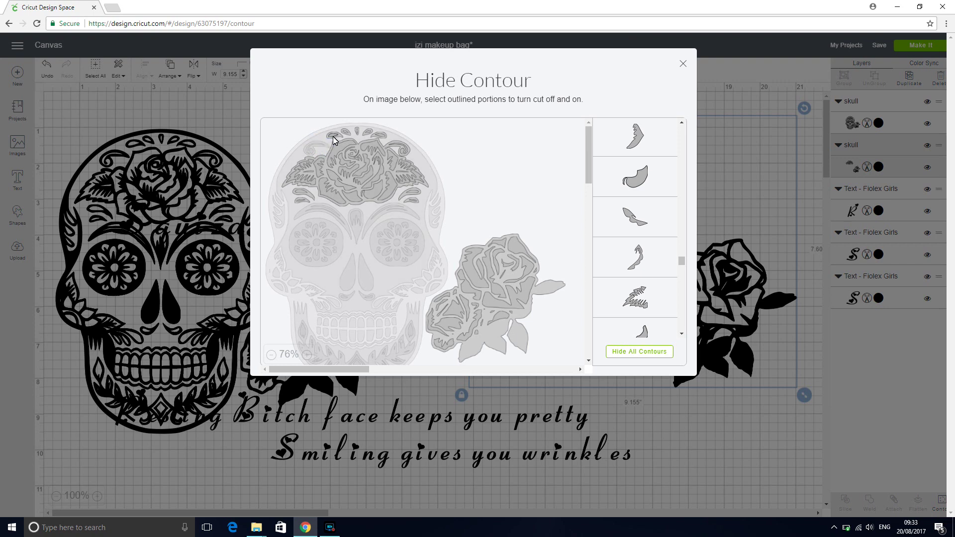
pyautogui.click(333, 135)
pyautogui.click(339, 136)
pyautogui.click(345, 131)
pyautogui.click(348, 133)
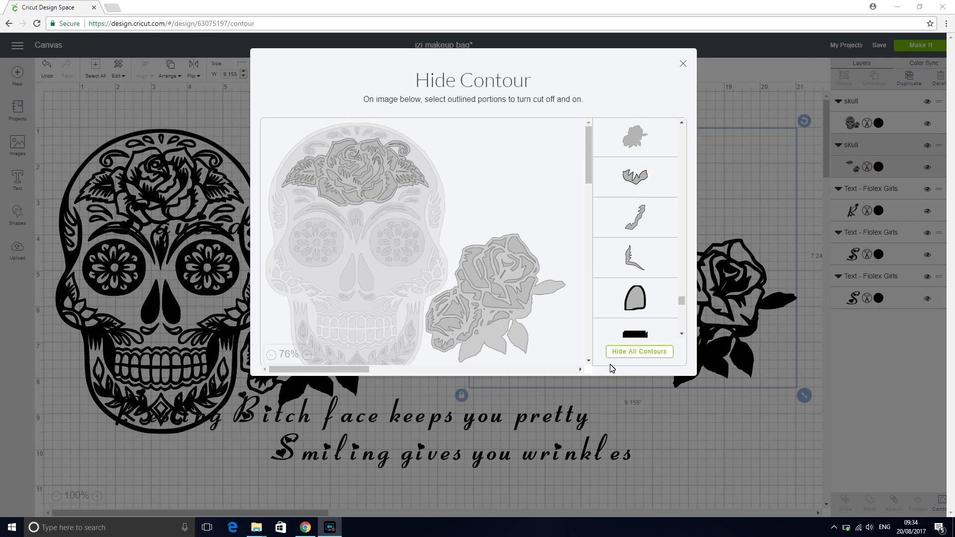
pyautogui.click(684, 65)
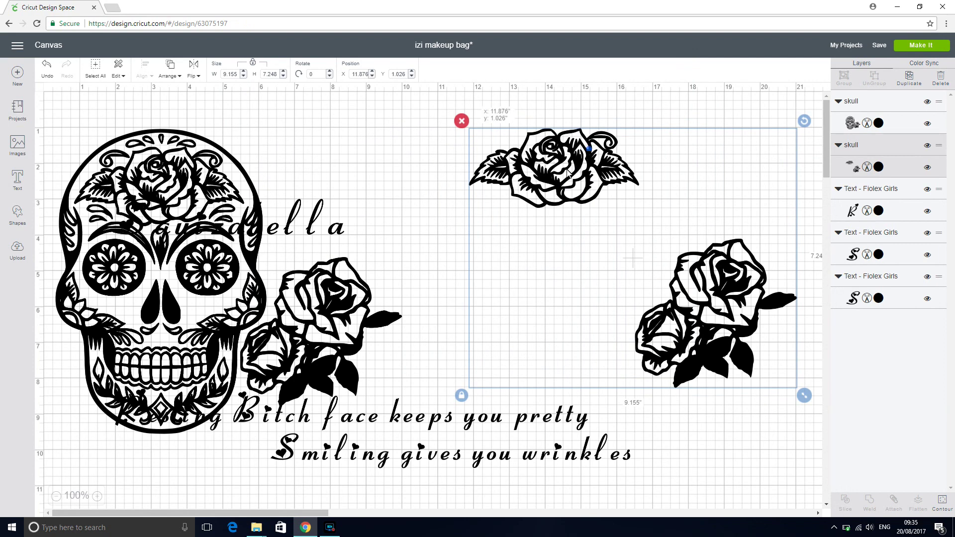
# Add a square and unlock its proportions to stretch it into a wide rectangle
pyautogui.moveTo(592, 148)
pyautogui.mouseDown()
pyautogui.moveTo(553, 168)
pyautogui.moveTo(573, 148)
pyautogui.mouseUp()
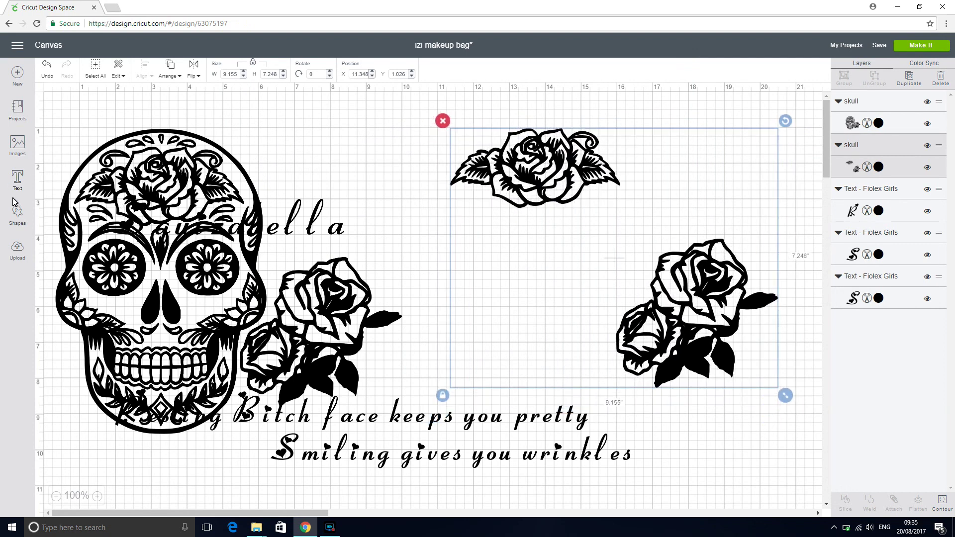
pyautogui.click(16, 213)
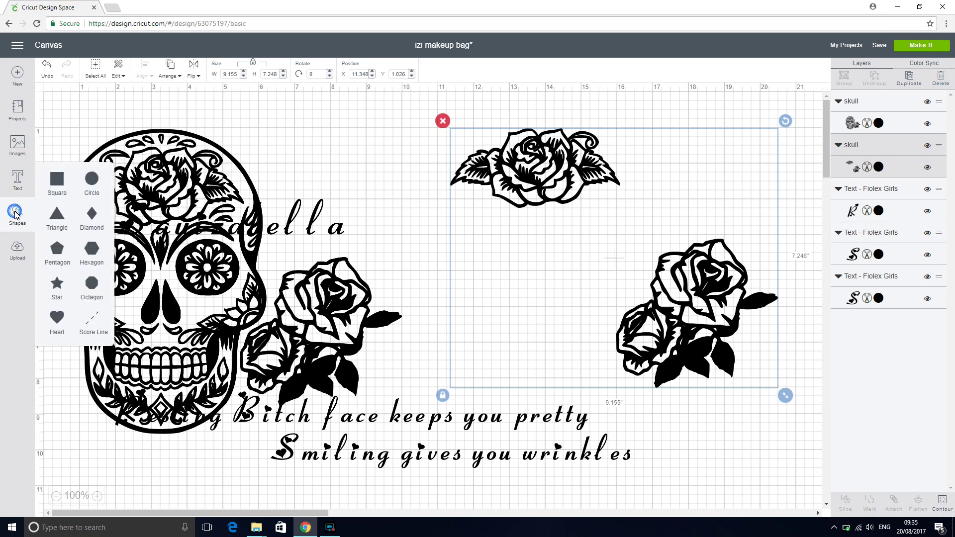
pyautogui.click(56, 186)
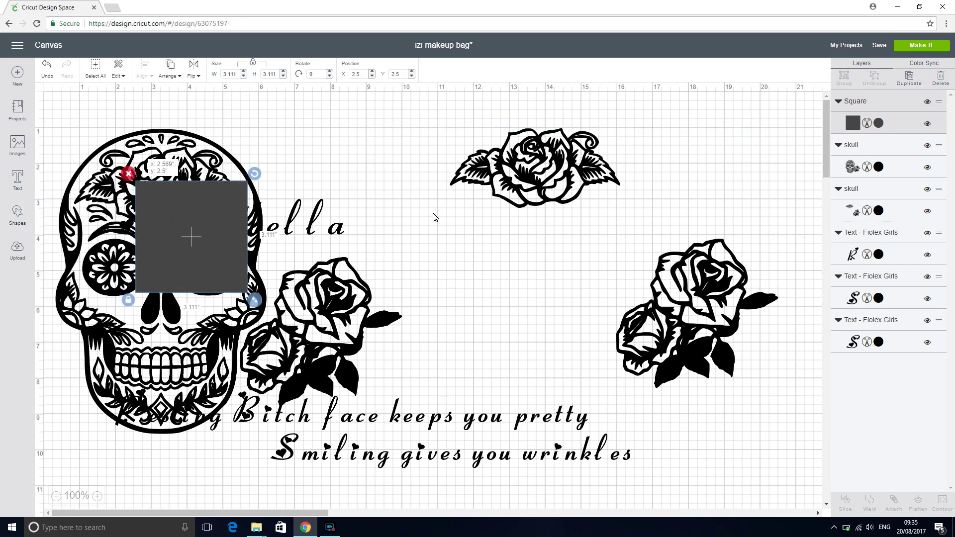
pyautogui.moveTo(434, 218); pyautogui.dragTo(647, 171)
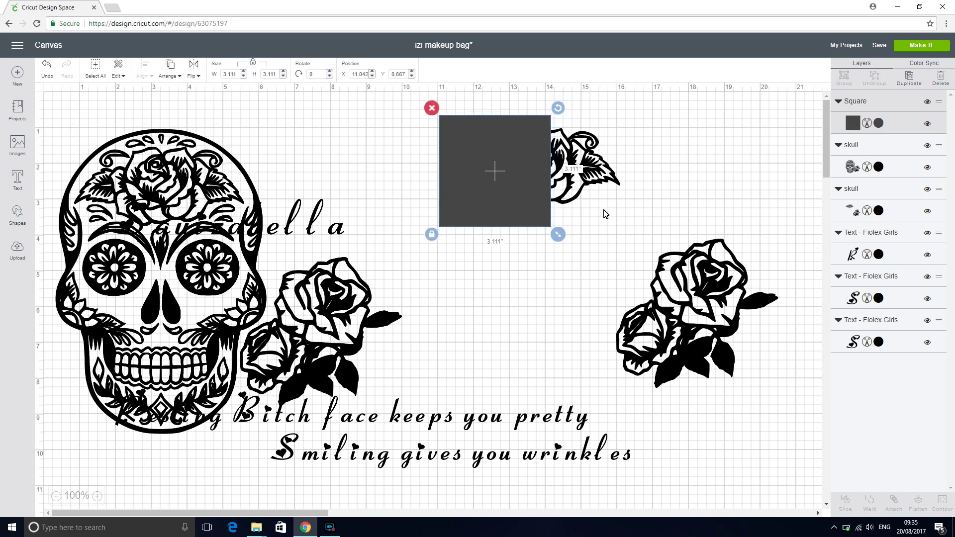
pyautogui.click(432, 235)
pyautogui.moveTo(558, 235); pyautogui.dragTo(641, 210)
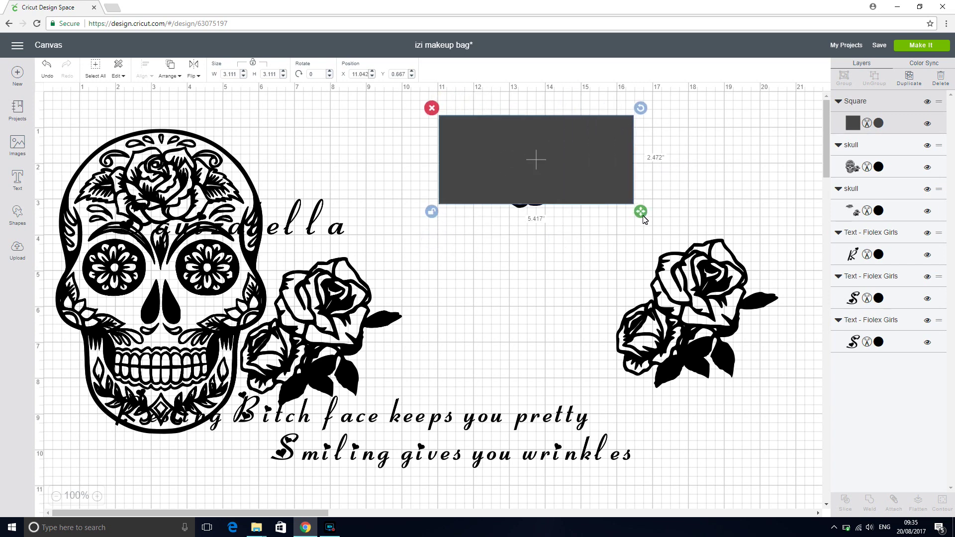
pyautogui.moveTo(644, 220); pyautogui.dragTo(644, 229)
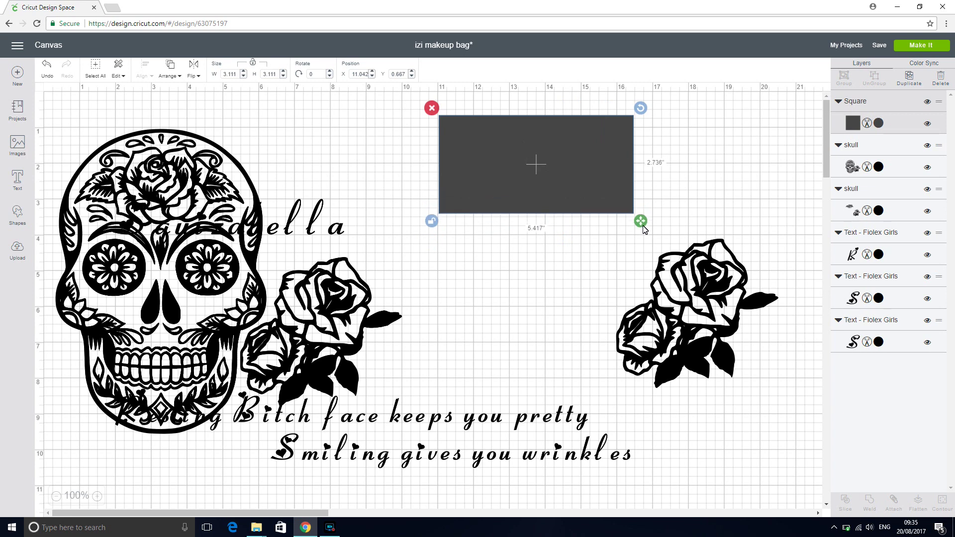
pyautogui.click(671, 121)
# Overlap the rectangle on the top rose and slice it against the rose image
pyautogui.moveTo(671, 121); pyautogui.dragTo(419, 205)
pyautogui.click(678, 435)
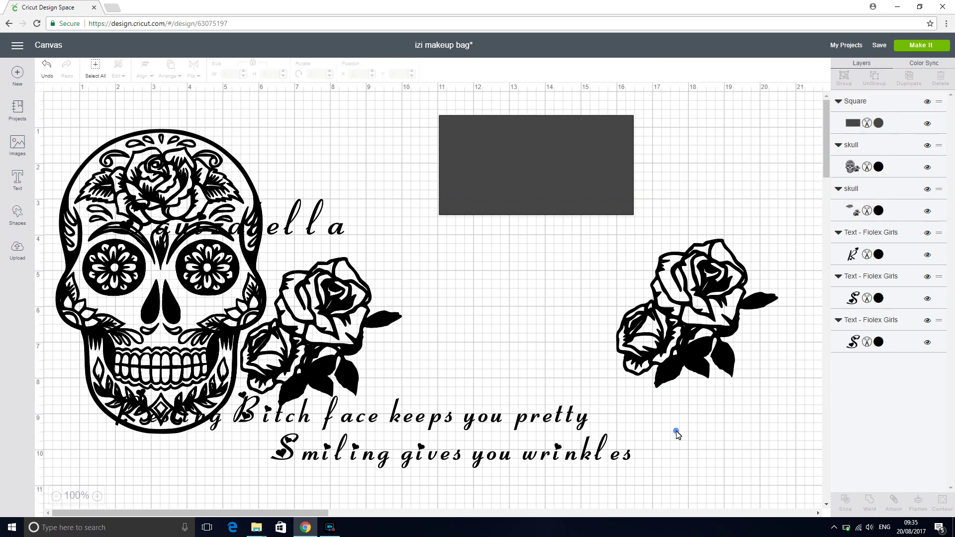
pyautogui.moveTo(634, 220); pyautogui.dragTo(448, 130)
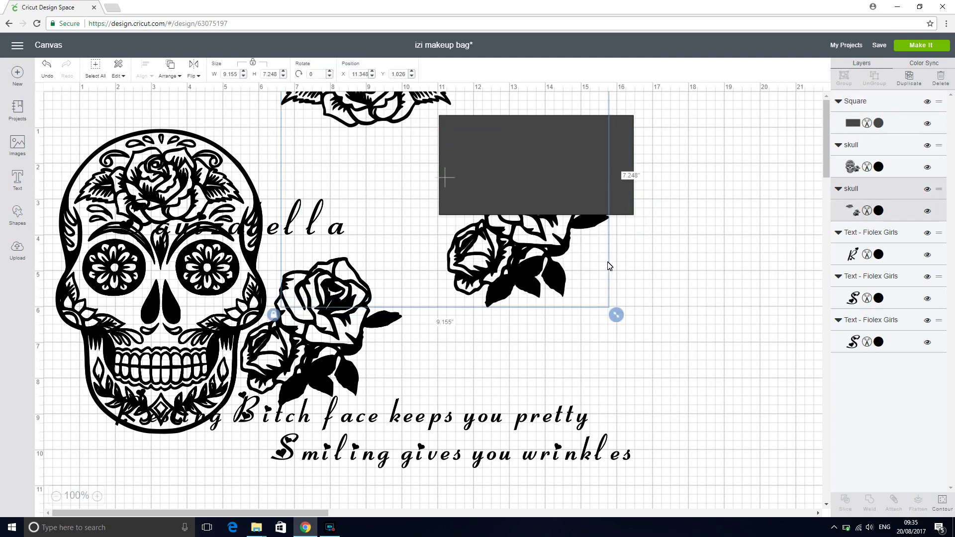
pyautogui.moveTo(381, 225); pyautogui.dragTo(547, 260)
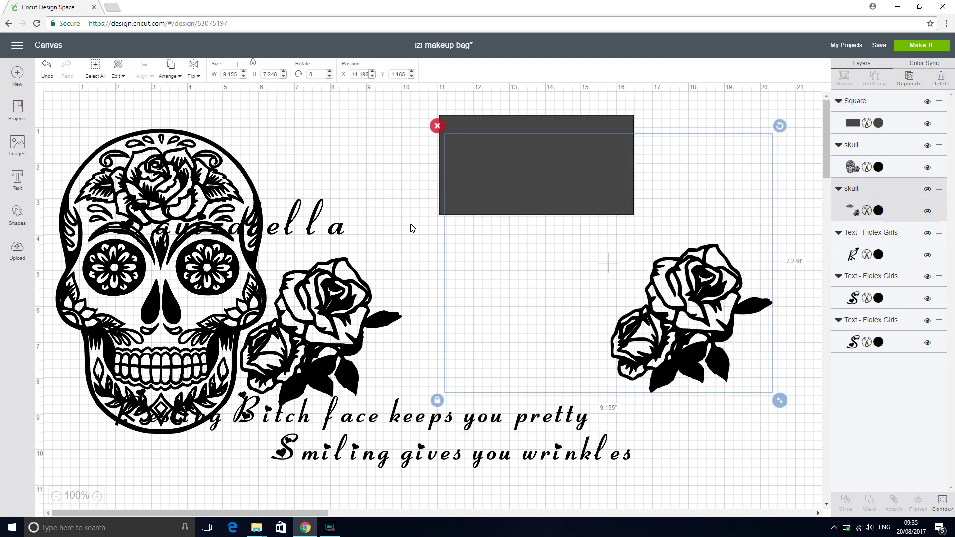
pyautogui.moveTo(431, 250); pyautogui.dragTo(489, 215)
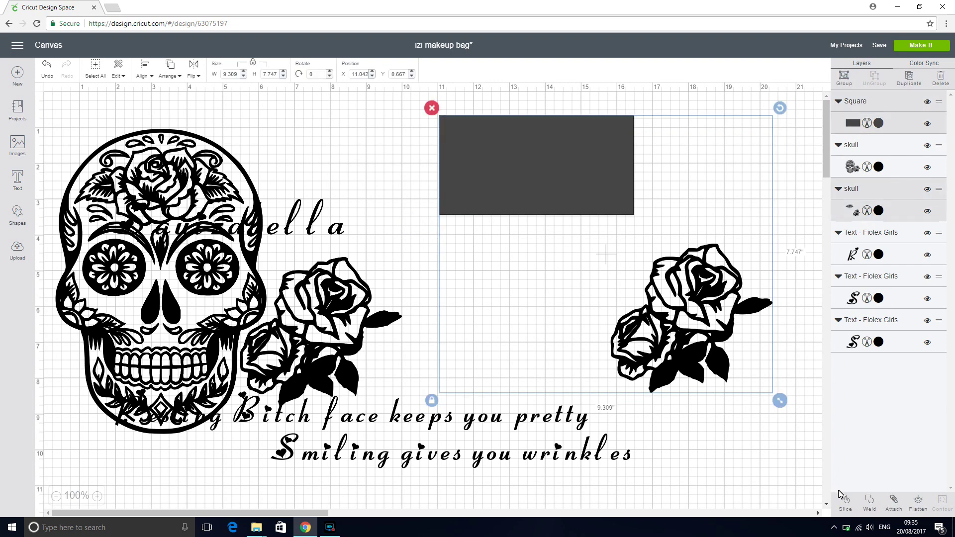
pyautogui.click(845, 500)
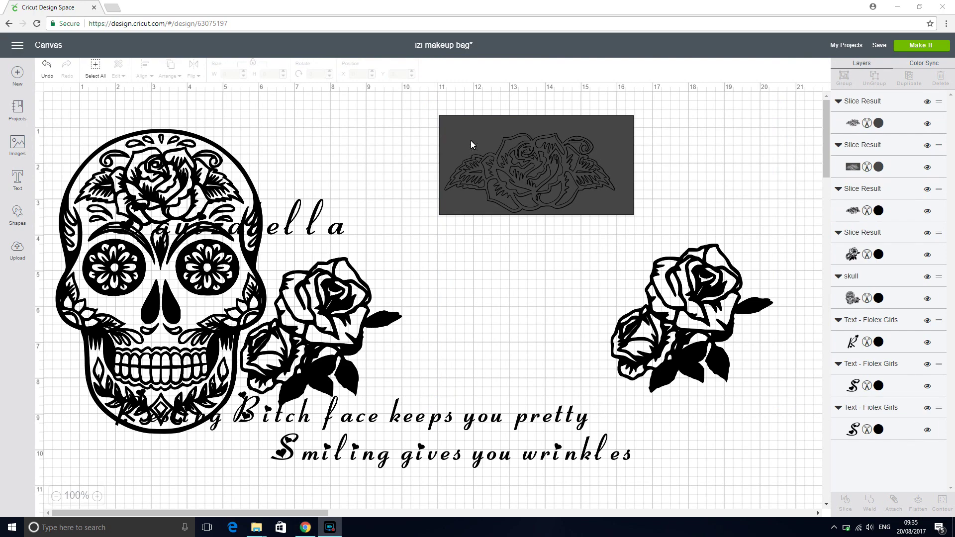
# Delete the leftover outline and dark rectangle slice pieces from the top rose
pyautogui.moveTo(472, 145); pyautogui.dragTo(401, 186)
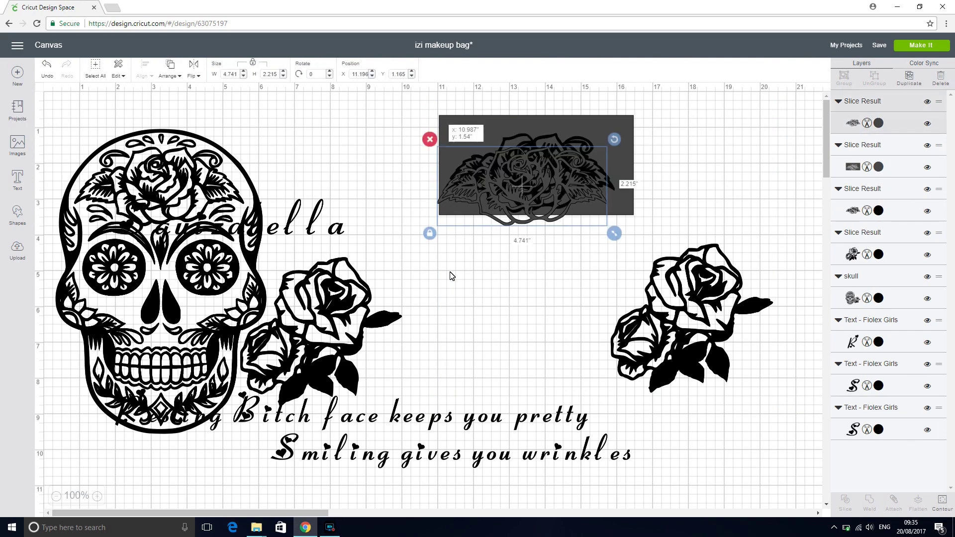
pyautogui.moveTo(451, 276)
pyautogui.mouseDown()
pyautogui.moveTo(486, 324)
pyautogui.moveTo(433, 279)
pyautogui.mouseUp()
pyautogui.press('Delete')
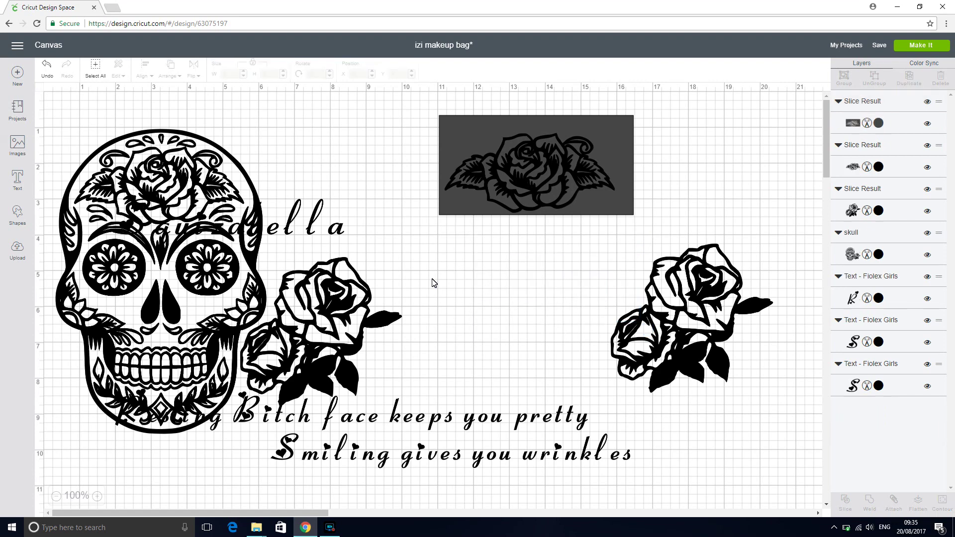
pyautogui.moveTo(486, 144); pyautogui.dragTo(457, 197)
pyautogui.press('Delete')
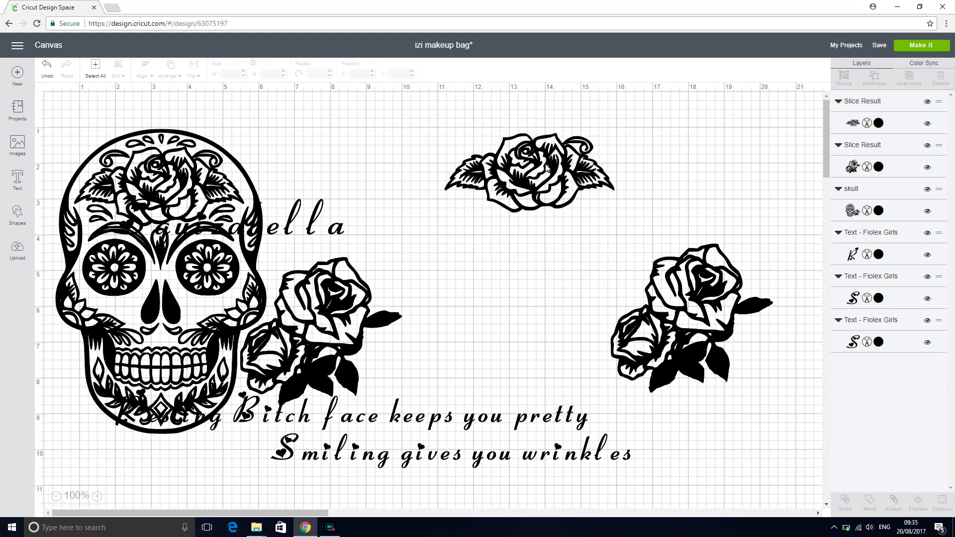
# Move the rose and skull right, drop the name text below 'Resting', and add a square
pyautogui.moveTo(571, 164); pyautogui.dragTo(720, 188)
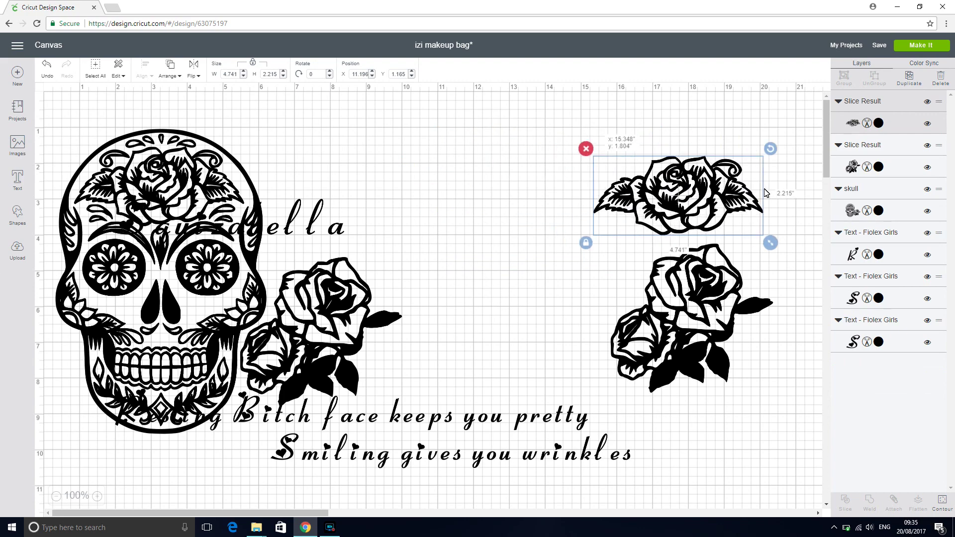
pyautogui.moveTo(229, 321); pyautogui.dragTo(446, 291)
pyautogui.moveTo(487, 268); pyautogui.dragTo(460, 279)
pyautogui.moveTo(235, 229); pyautogui.dragTo(244, 467)
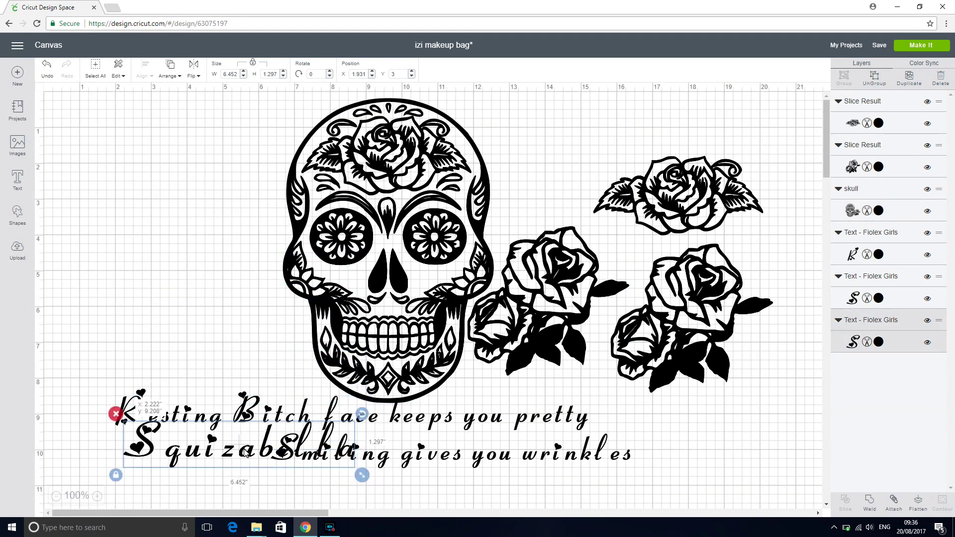
pyautogui.moveTo(433, 258); pyautogui.dragTo(392, 237)
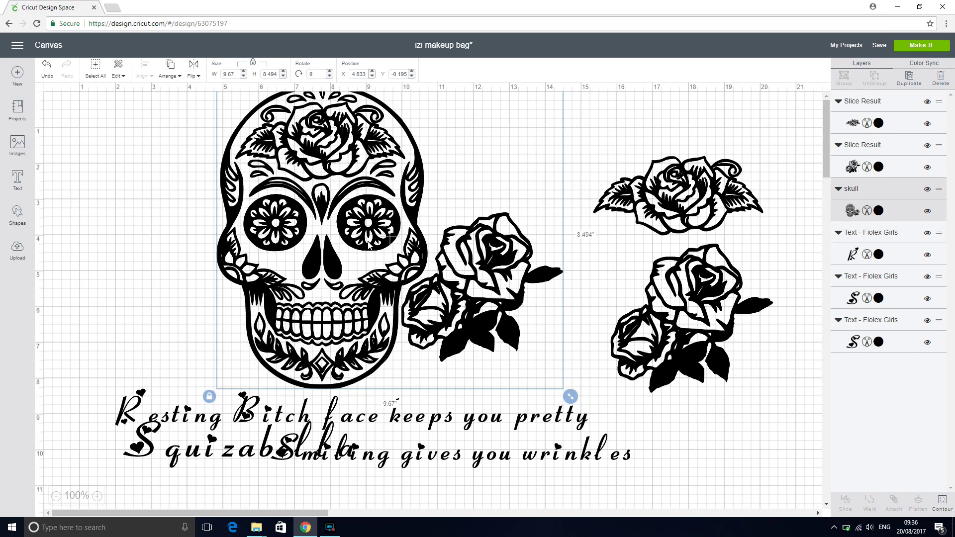
pyautogui.click(17, 213)
pyautogui.click(57, 179)
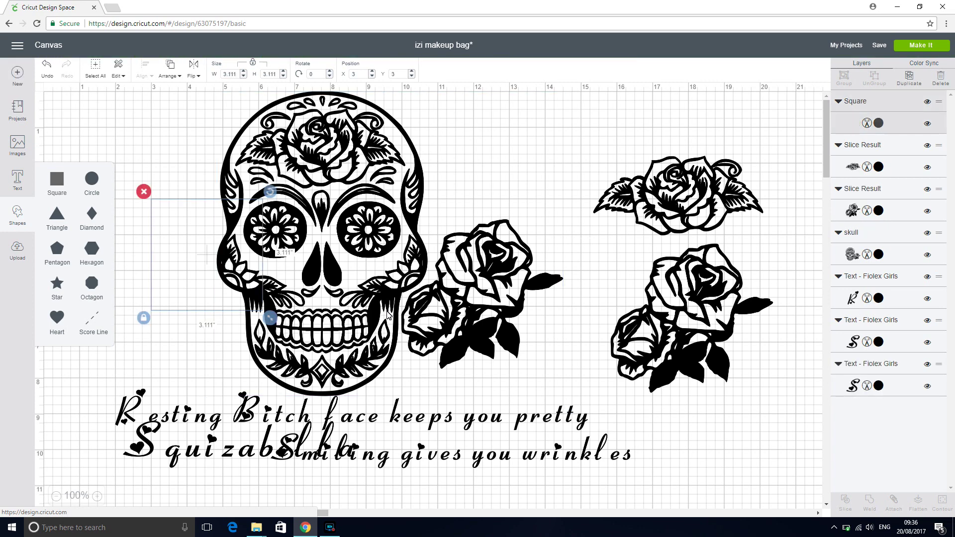
# Enlarge the square over the rose beside the skull and slice the skull with it
pyautogui.moveTo(236, 226); pyautogui.dragTo(527, 235)
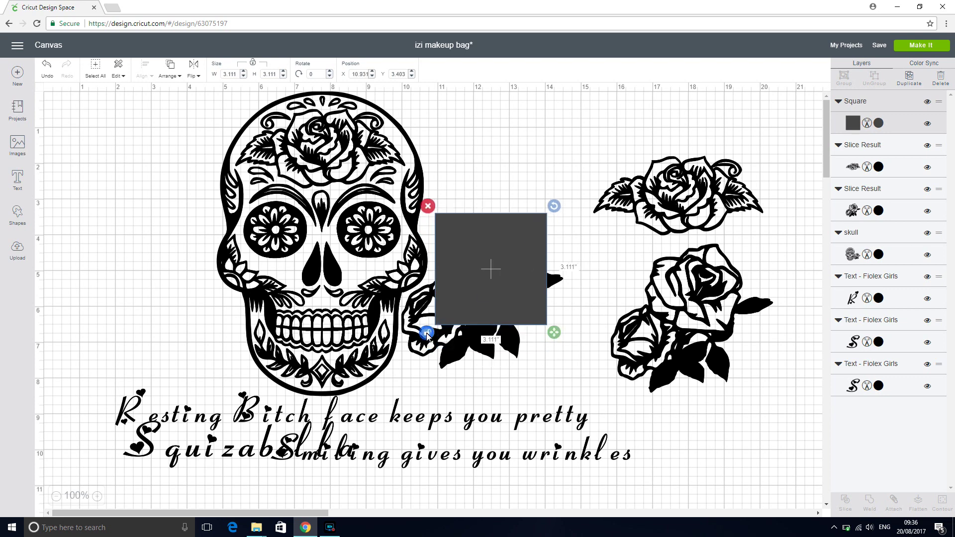
pyautogui.moveTo(564, 338); pyautogui.dragTo(578, 375)
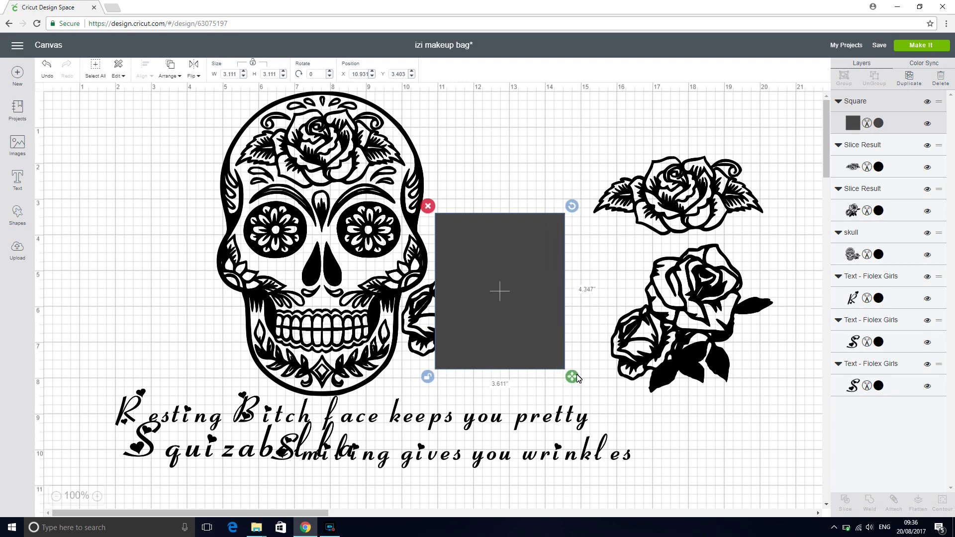
pyautogui.click(596, 398)
pyautogui.moveTo(564, 381)
pyautogui.mouseDown()
pyautogui.moveTo(551, 357)
pyautogui.moveTo(440, 310)
pyautogui.moveTo(537, 369)
pyautogui.moveTo(563, 372)
pyautogui.mouseUp()
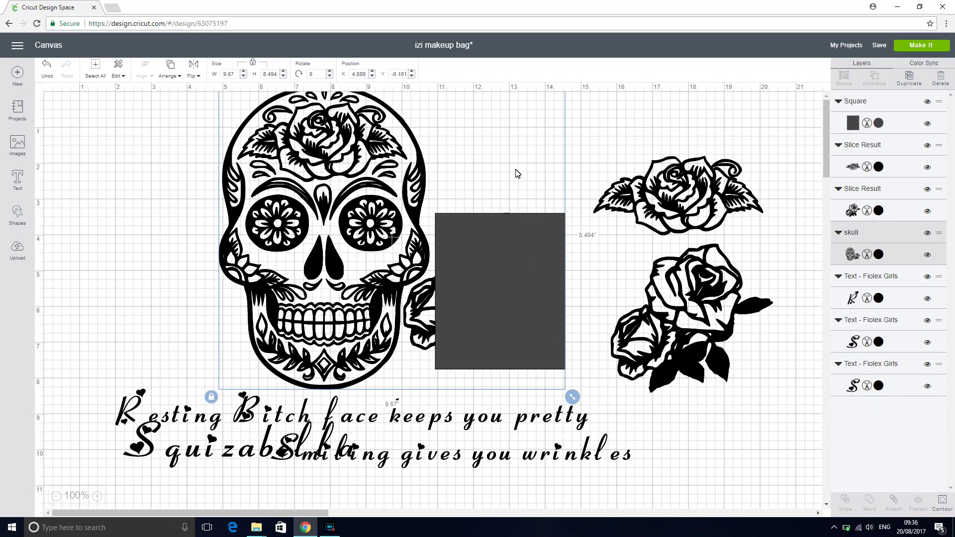
pyautogui.click(178, 198)
pyautogui.moveTo(200, 115); pyautogui.dragTo(522, 356)
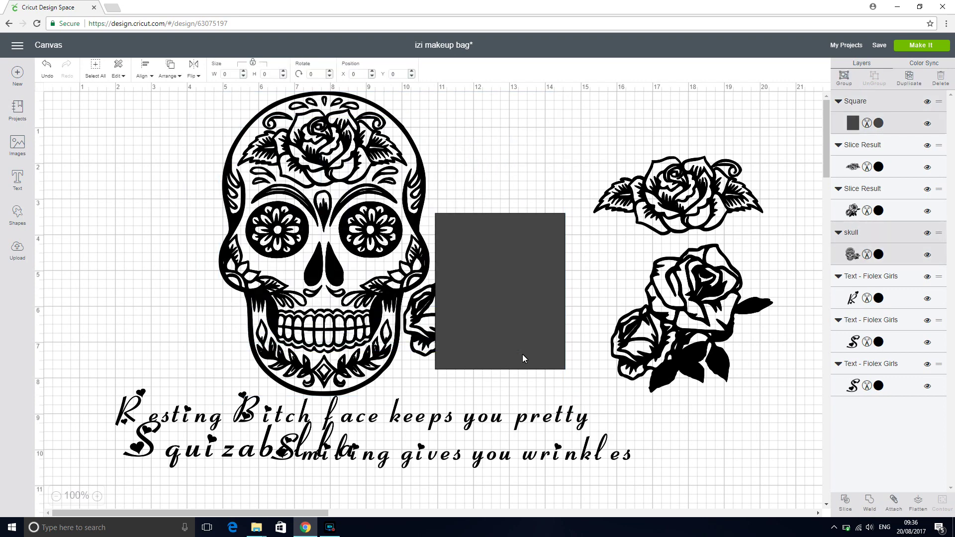
pyautogui.click(844, 505)
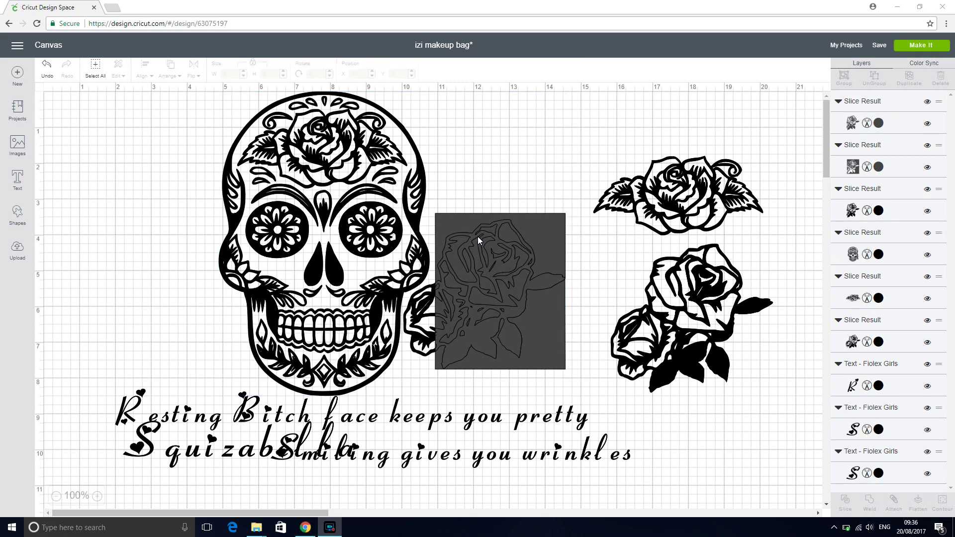
# Delete the rose outline, leftover square and black rose slice pieces
pyautogui.click(478, 238)
pyautogui.press('Delete')
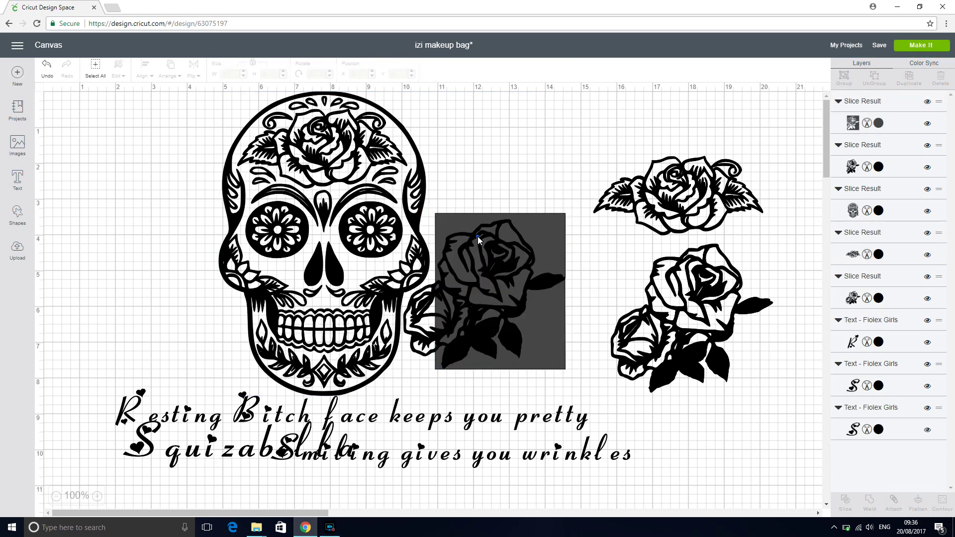
pyautogui.click(478, 239)
pyautogui.press('Delete')
pyautogui.click(478, 239)
pyautogui.press('Delete')
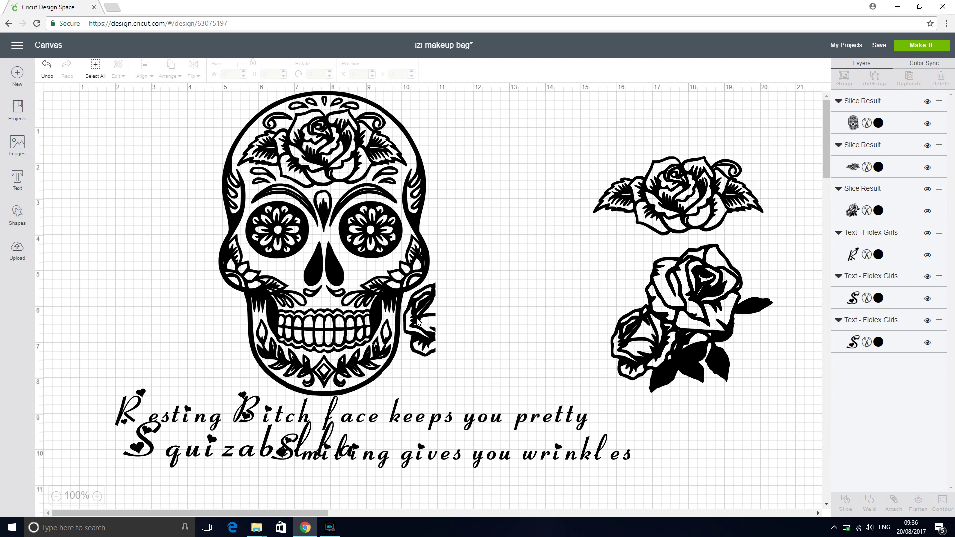
pyautogui.click(18, 217)
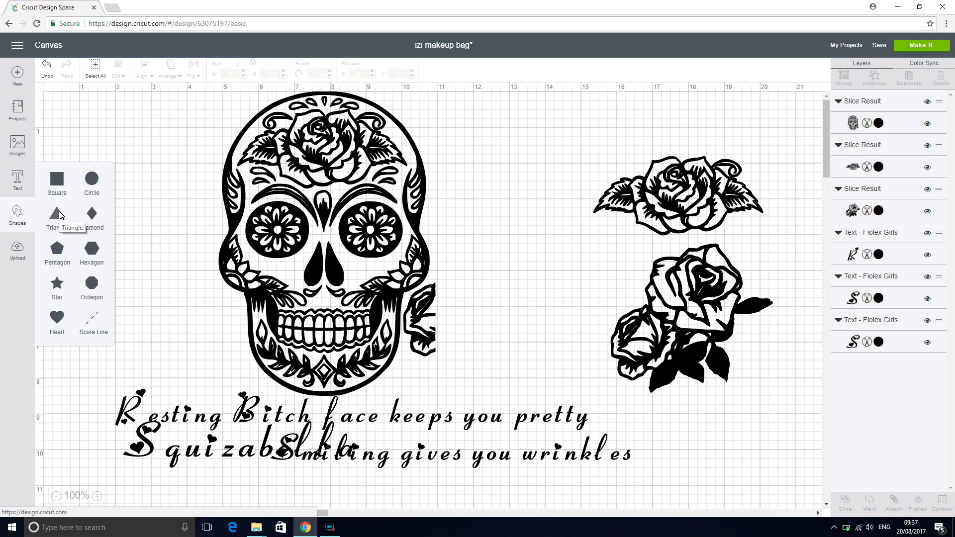
# Add a square over the leaf beside the skull and slice the skull with it
pyautogui.click(57, 180)
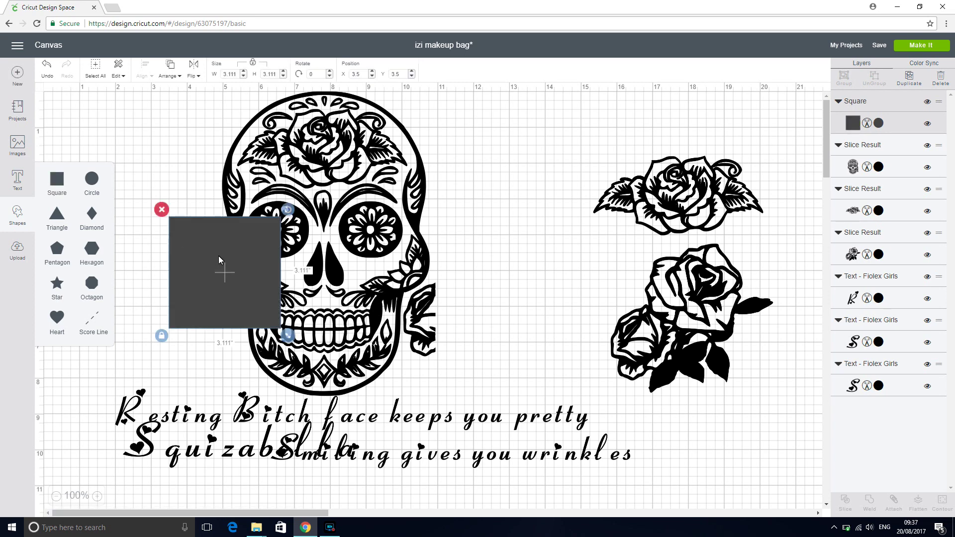
pyautogui.moveTo(219, 256); pyautogui.dragTo(488, 328)
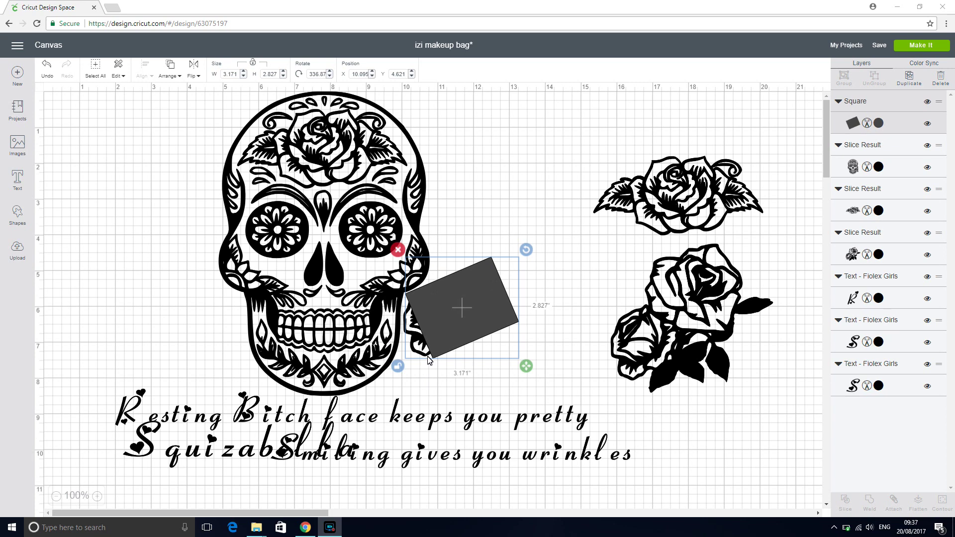
pyautogui.click(130, 141)
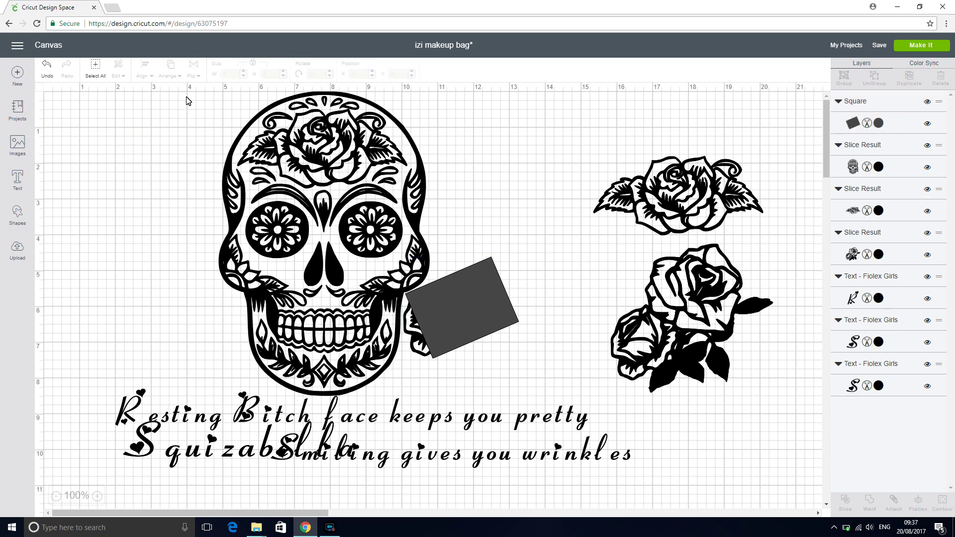
pyautogui.moveTo(186, 98); pyautogui.dragTo(315, 184)
pyautogui.moveTo(360, 232); pyautogui.dragTo(478, 321)
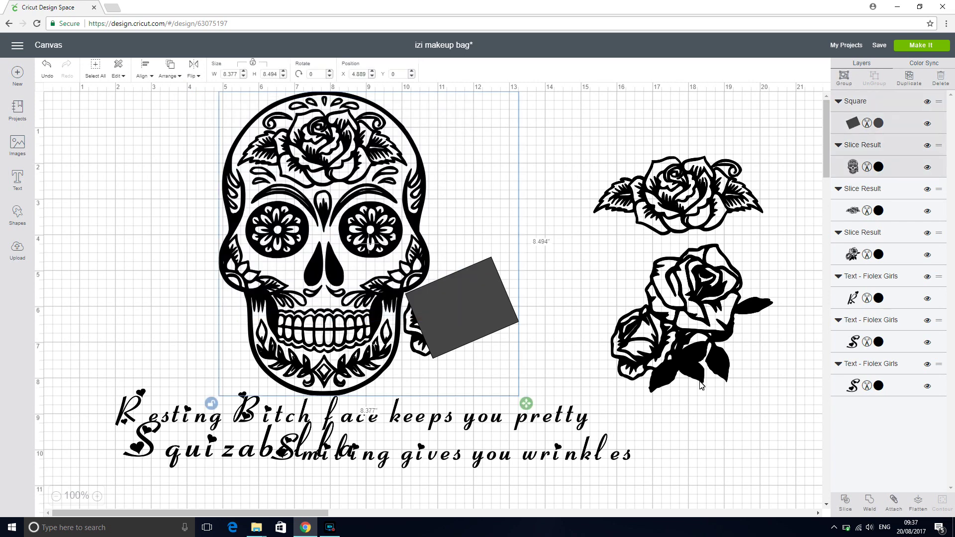
pyautogui.click(841, 500)
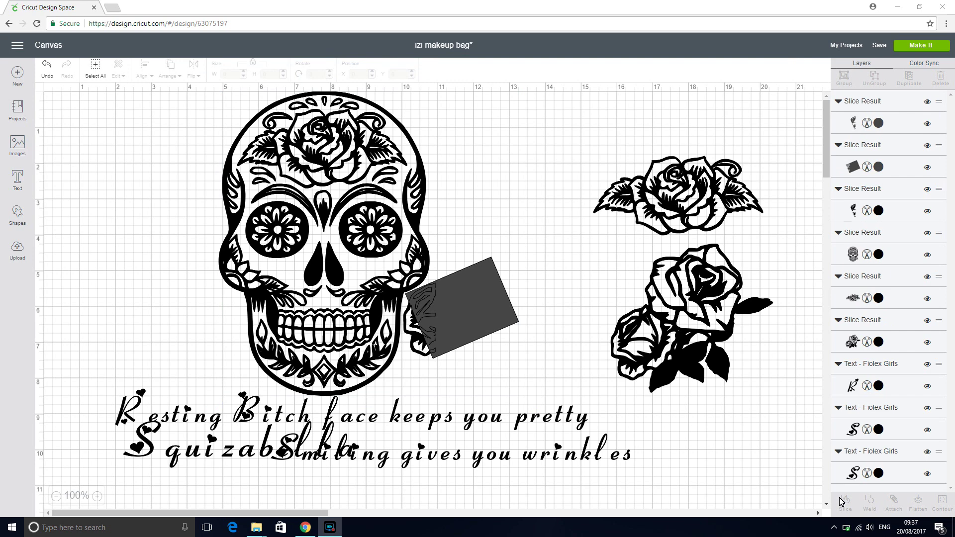
# Delete the leftover square and slice fragments beside the skull
pyautogui.click(460, 312)
pyautogui.press('Delete')
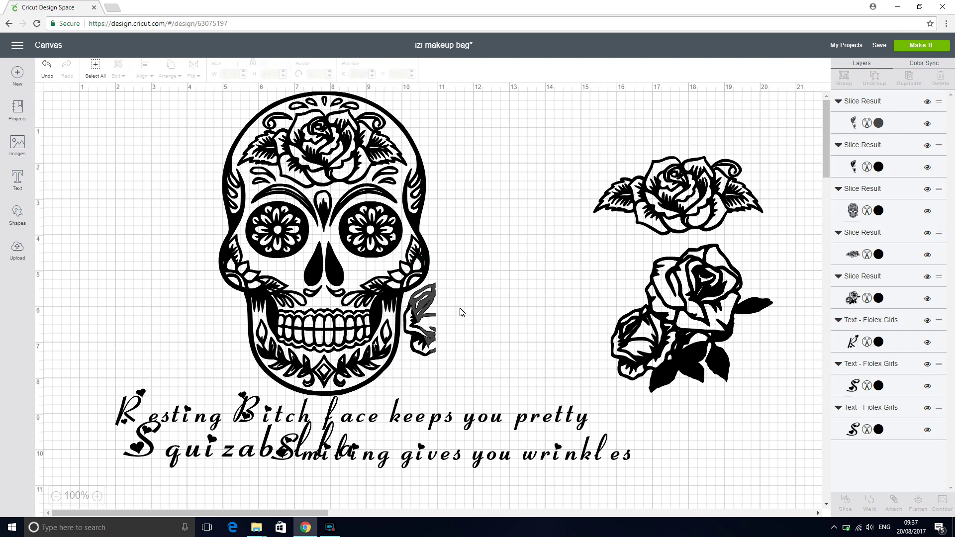
pyautogui.click(420, 308)
pyautogui.press('Delete')
pyautogui.click(420, 309)
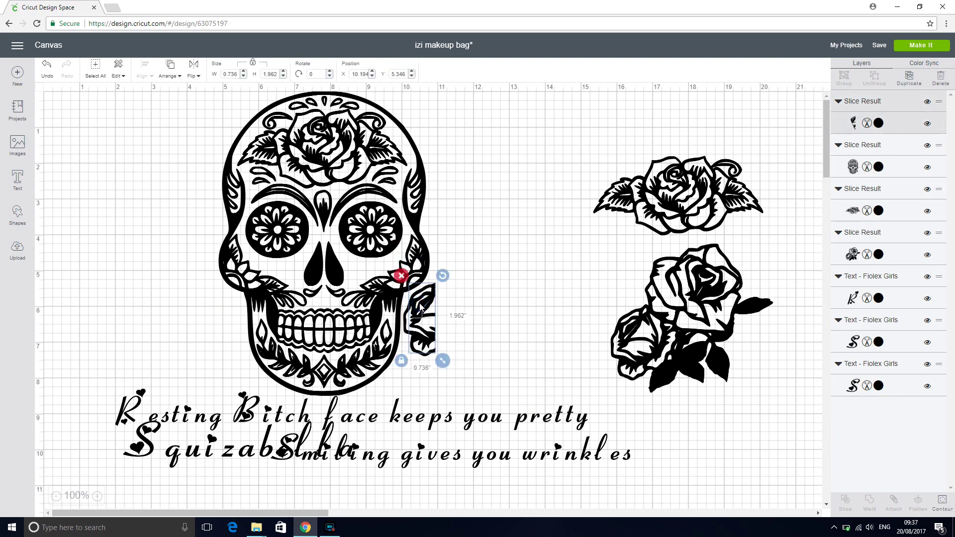
pyautogui.press('Delete')
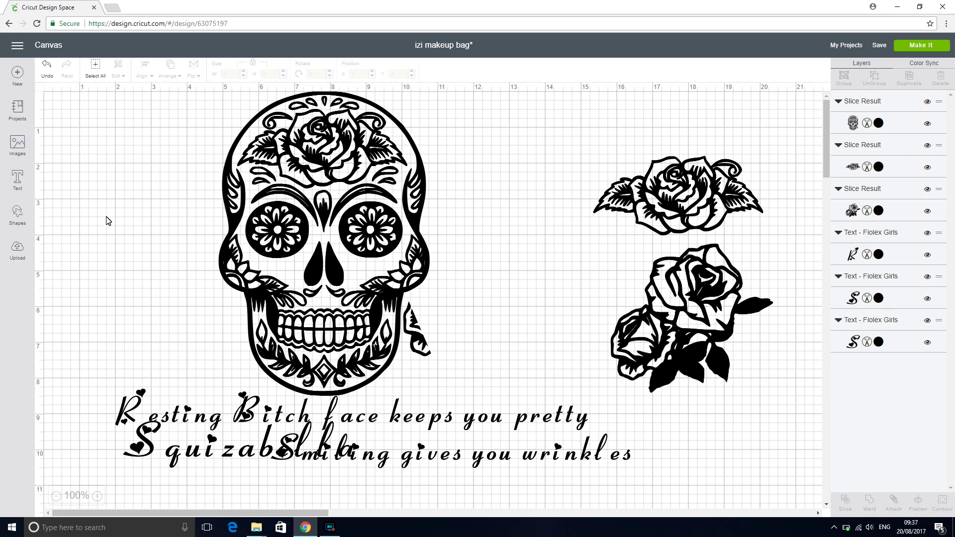
# Undo back to before the slice and re-slice the skull with the square
pyautogui.hotkey('ctrl', 'z')
pyautogui.scroll(-1, 108, 221)
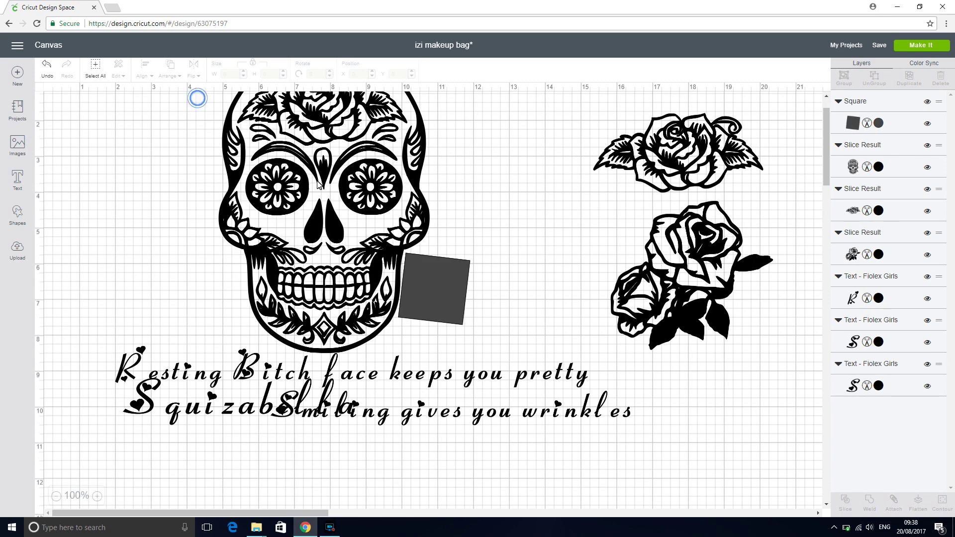
pyautogui.moveTo(198, 98); pyautogui.dragTo(444, 291)
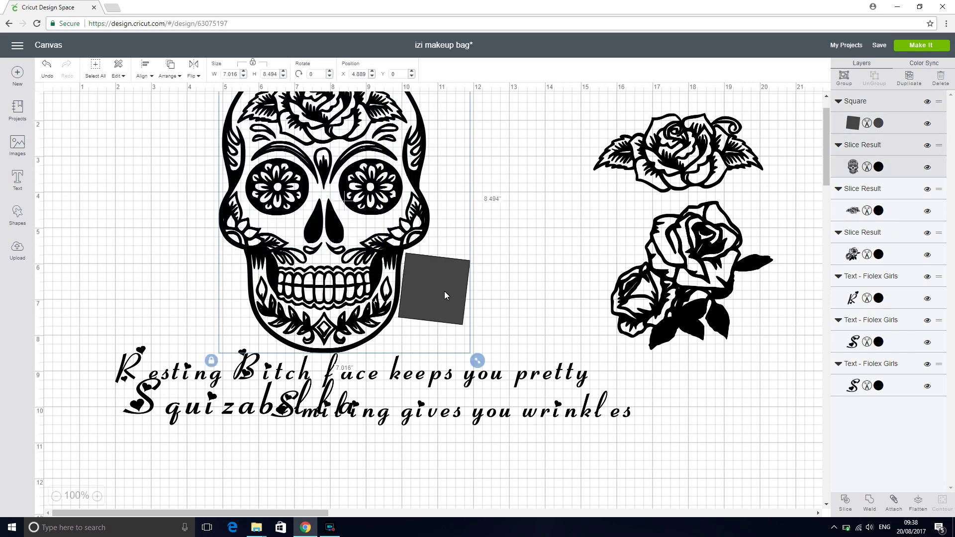
pyautogui.click(848, 503)
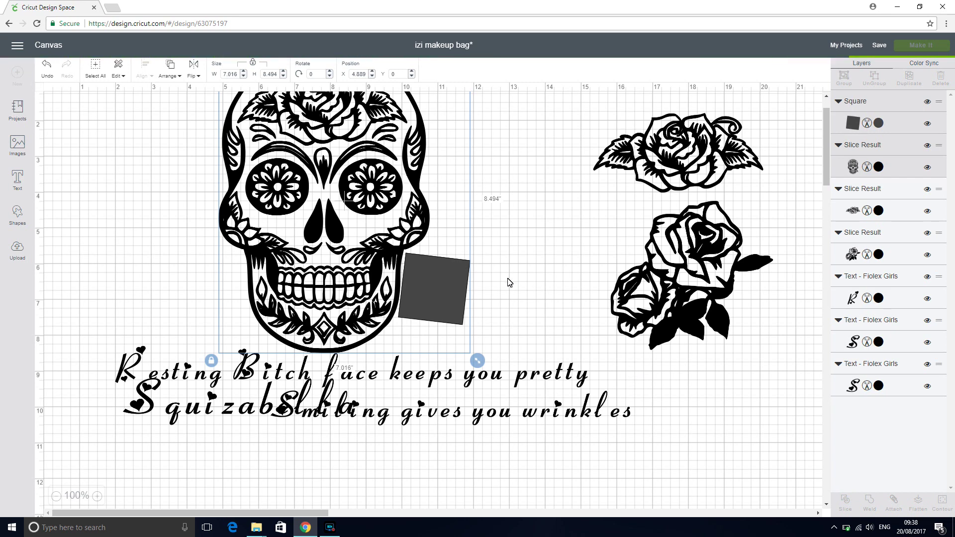
# Delete the grey square and the two small cut-out pieces beside the skull
pyautogui.click(433, 278)
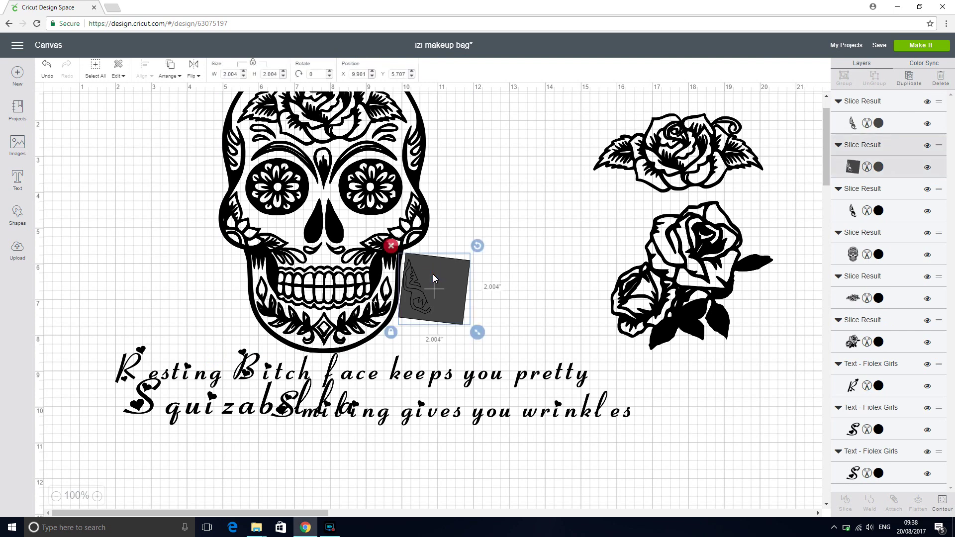
pyautogui.press('Delete')
pyautogui.click(415, 287)
pyautogui.press('Delete')
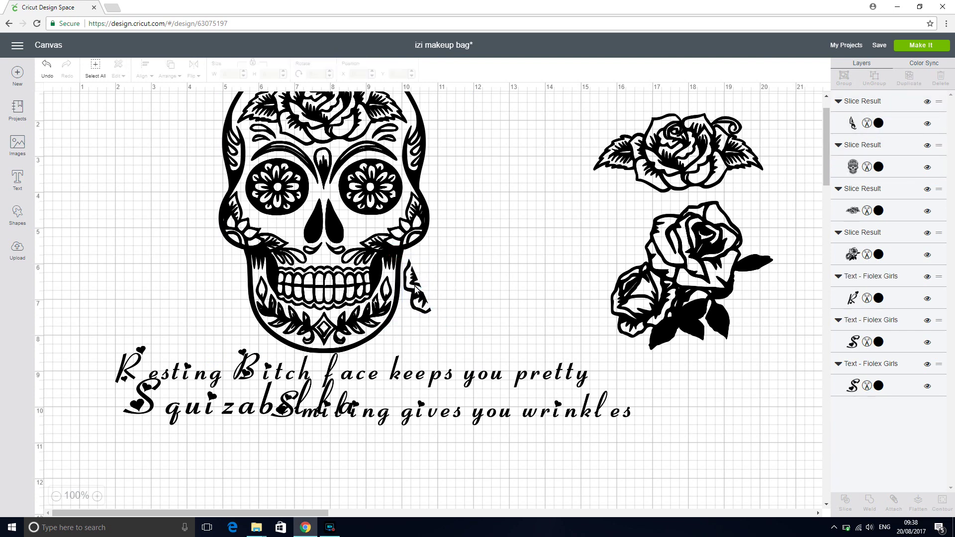
pyautogui.click(415, 288)
pyautogui.press('Delete')
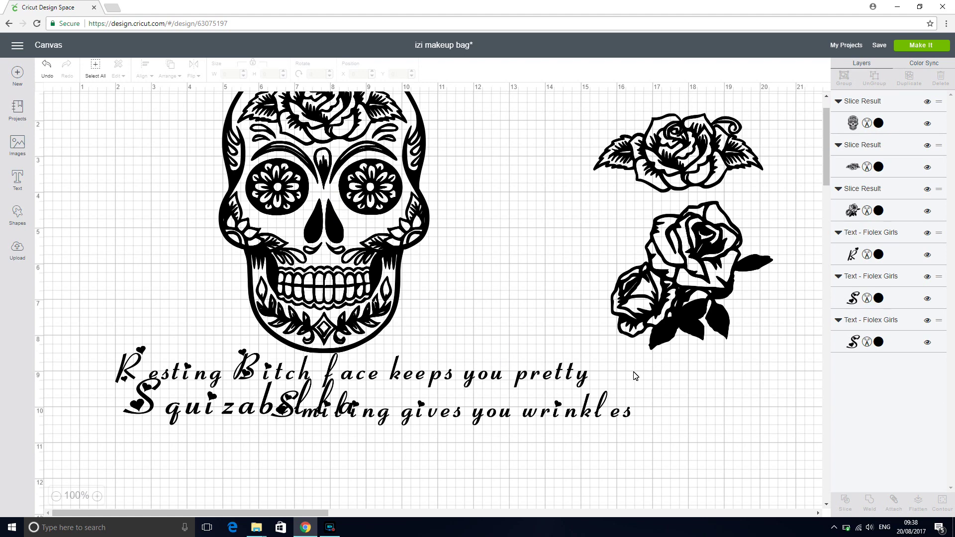
# Color the upper rose red and move the lower rose into the red Color Sync group
pyautogui.click(857, 162)
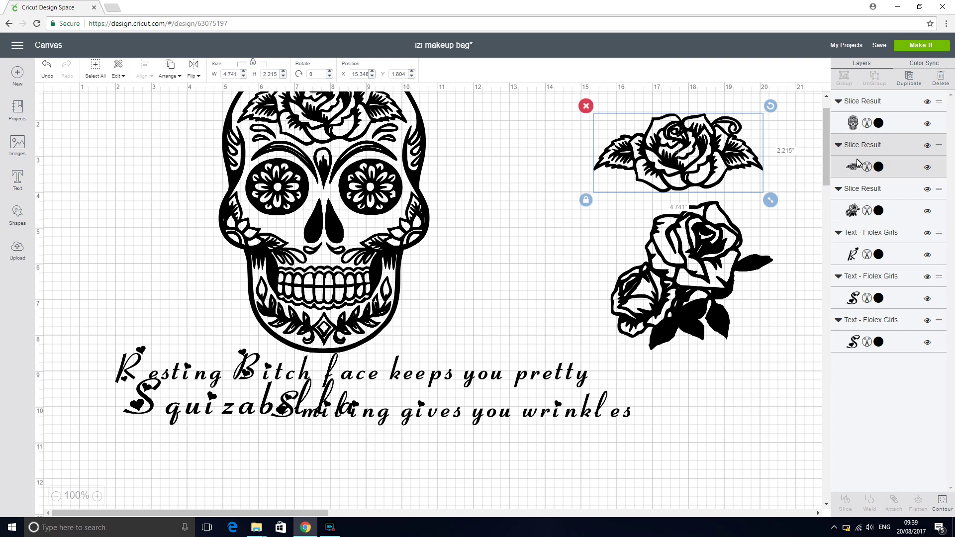
pyautogui.click(879, 167)
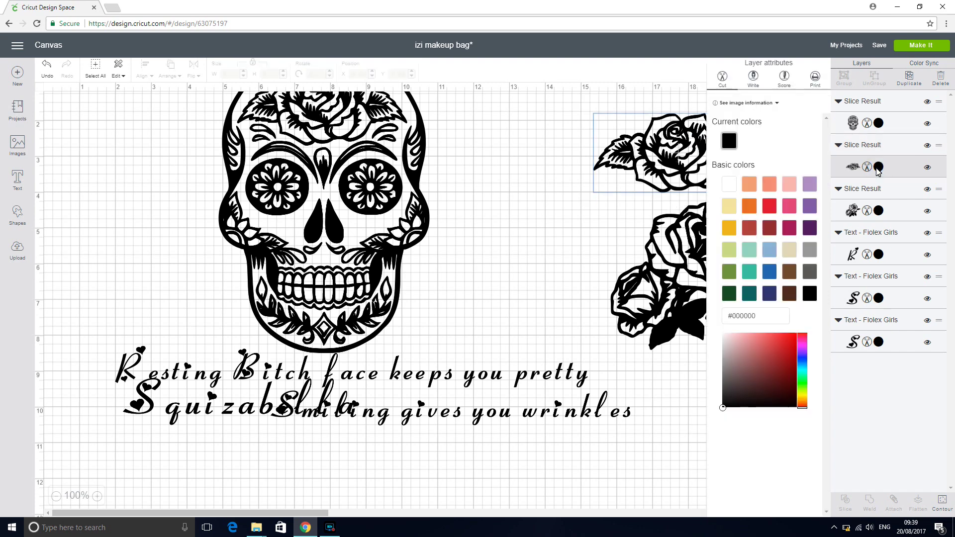
pyautogui.click(770, 206)
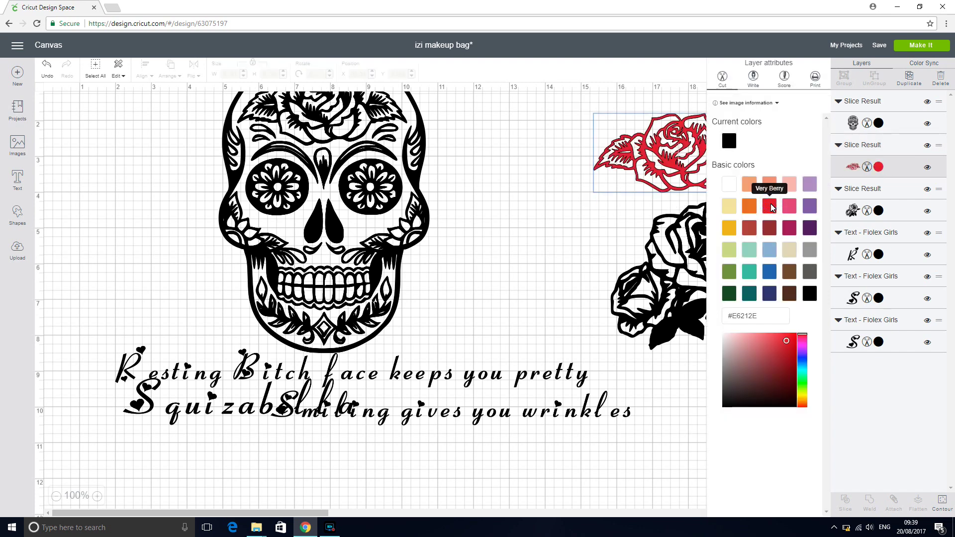
pyautogui.click(926, 64)
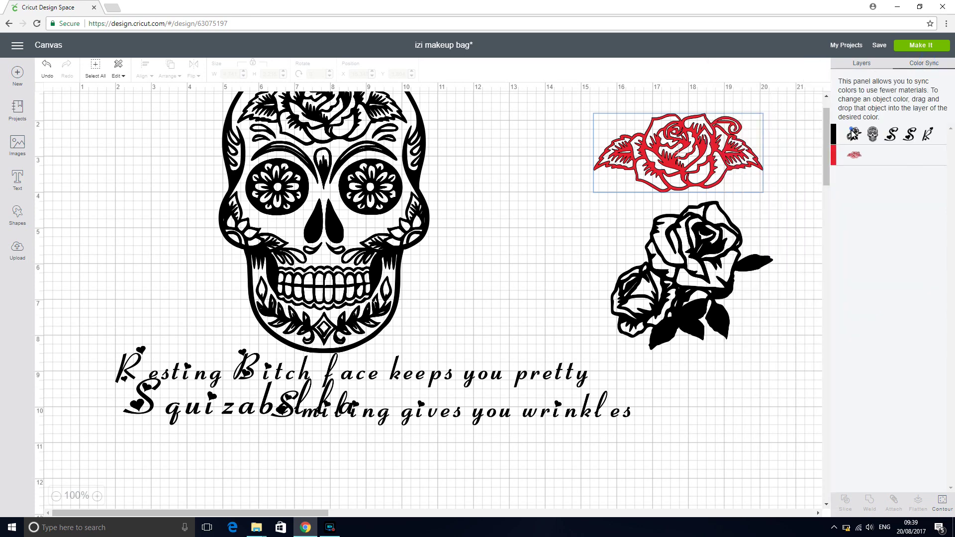
pyautogui.moveTo(853, 134); pyautogui.dragTo(855, 158)
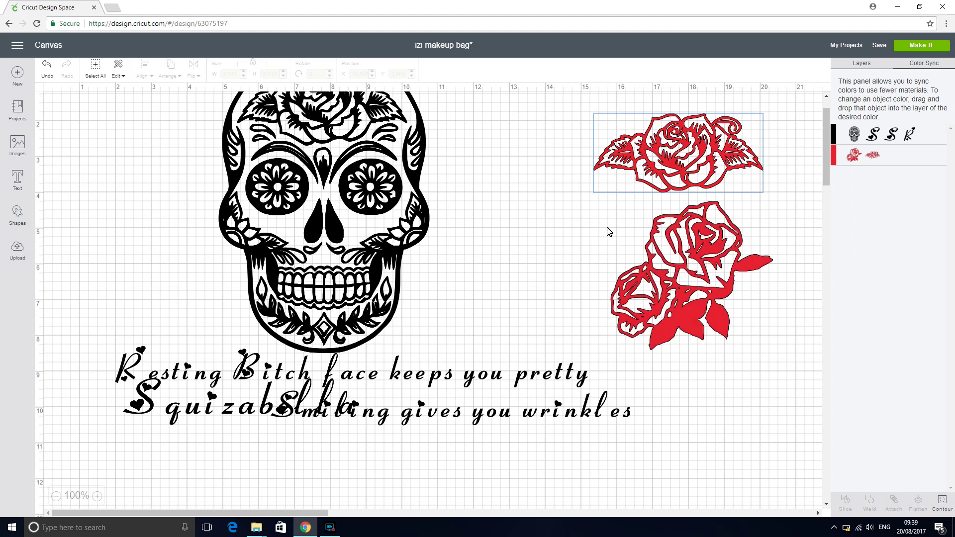
pyautogui.click(589, 238)
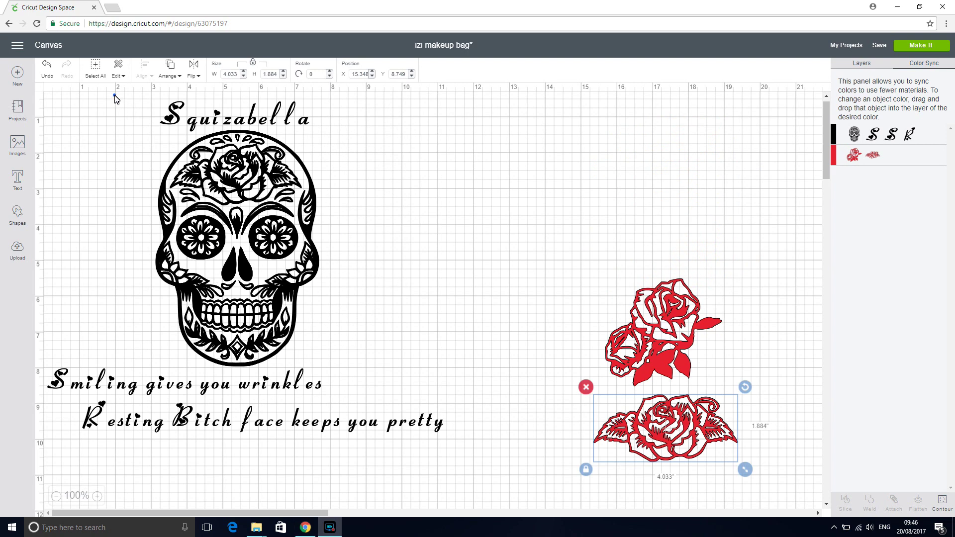
# Attach the skull with the script text, then move the upper rose nearer the skull and the lower rose up
pyautogui.moveTo(114, 96); pyautogui.dragTo(445, 444)
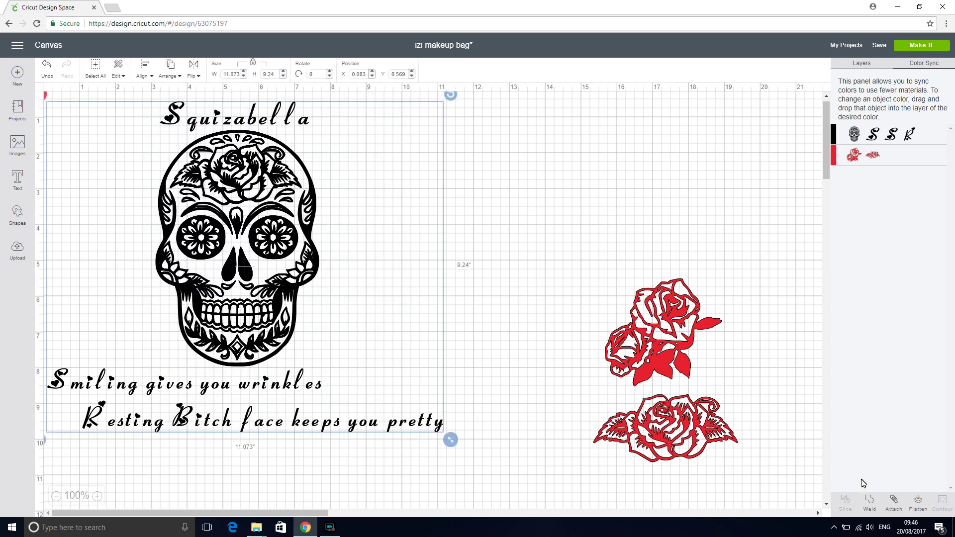
pyautogui.click(895, 501)
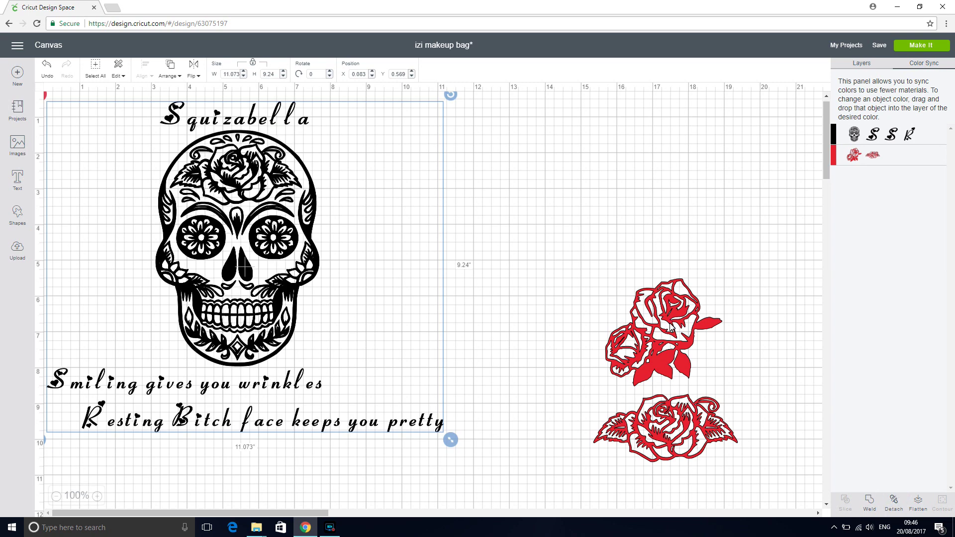
pyautogui.click(645, 336)
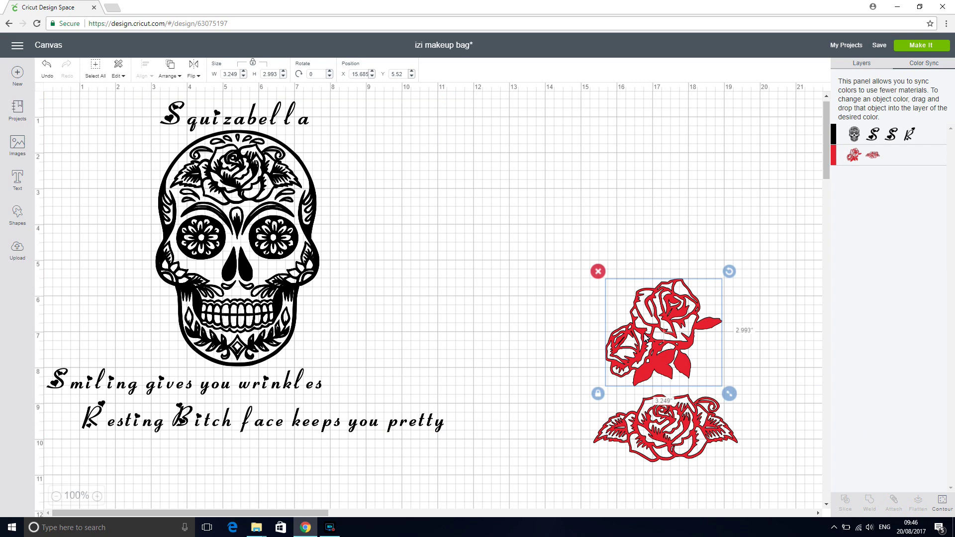
pyautogui.moveTo(645, 336); pyautogui.dragTo(537, 297)
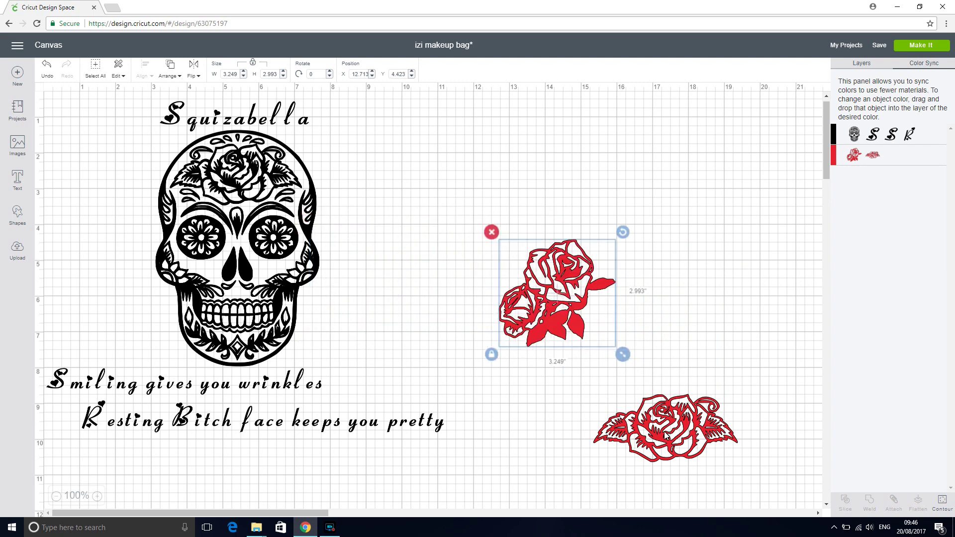
pyautogui.moveTo(665, 436); pyautogui.dragTo(663, 391)
pyautogui.click(697, 249)
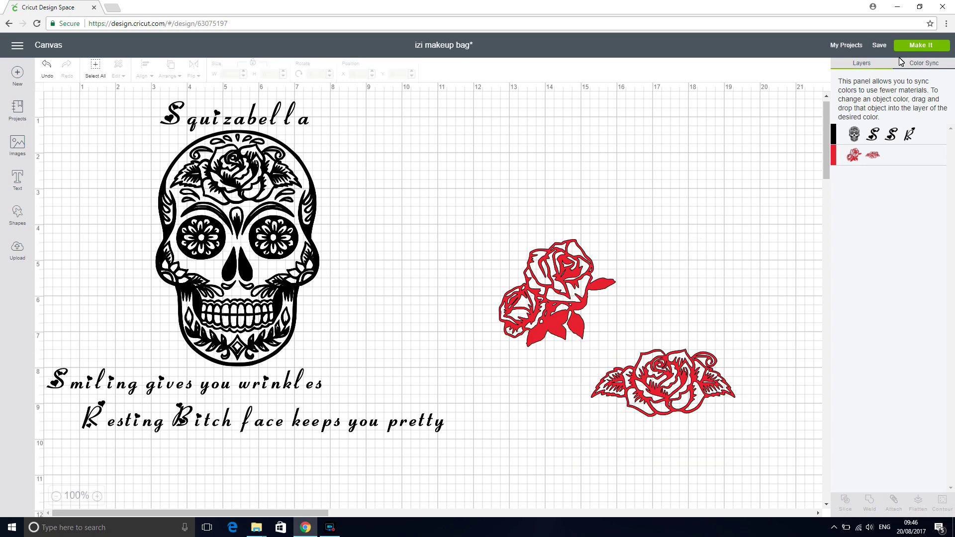
# Preview the black and red mats in Make It, shifting the roses down-left on the red mat
pyautogui.click(927, 44)
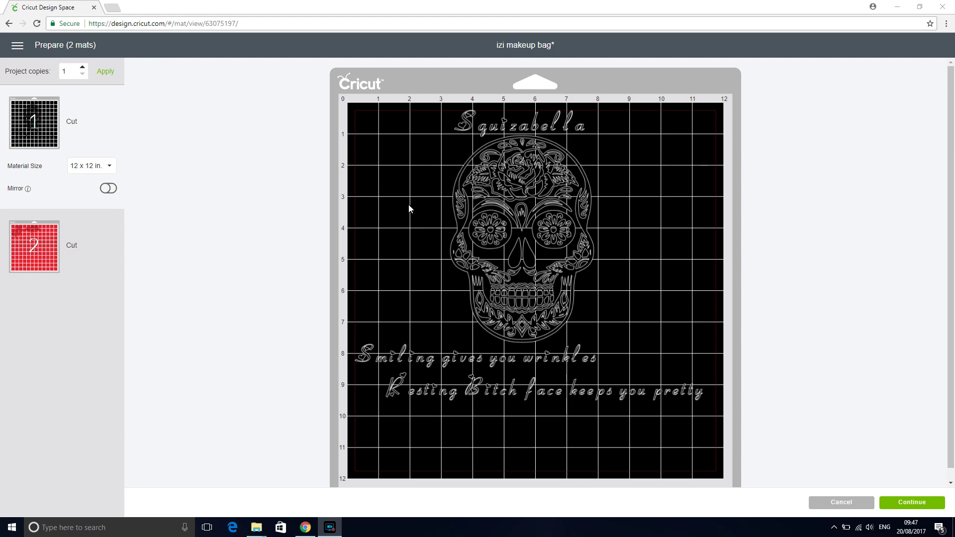
pyautogui.click(58, 222)
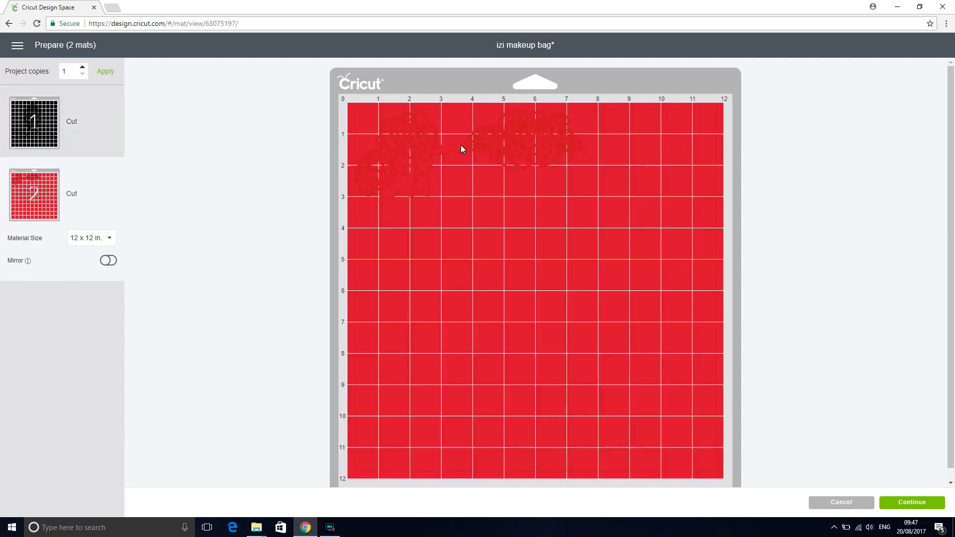
pyautogui.click(530, 144)
pyautogui.moveTo(528, 180); pyautogui.dragTo(421, 244)
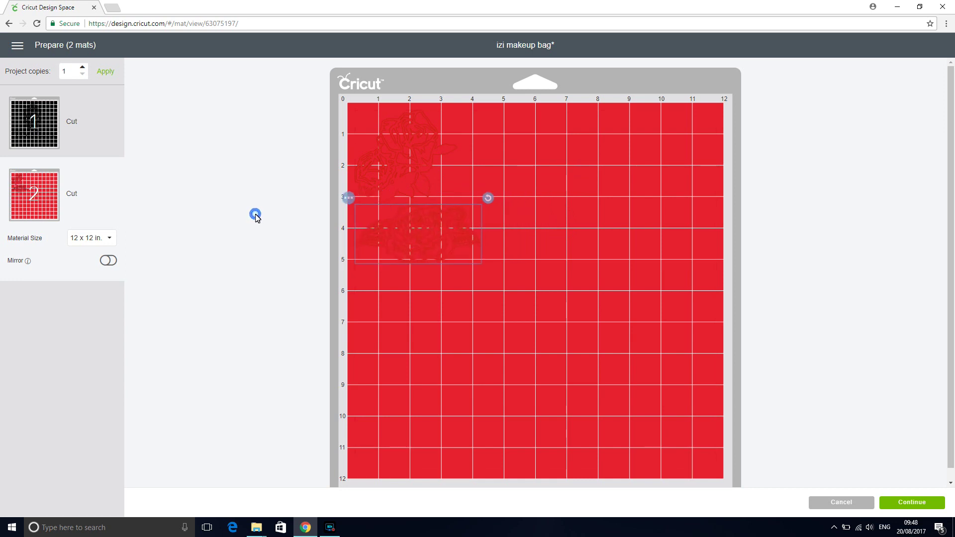
pyautogui.click(42, 119)
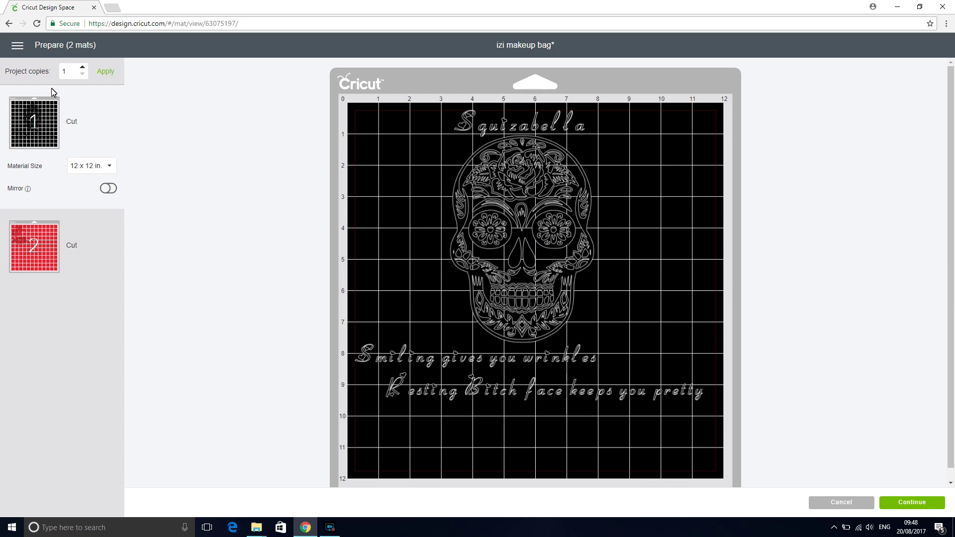
pyautogui.click(8, 25)
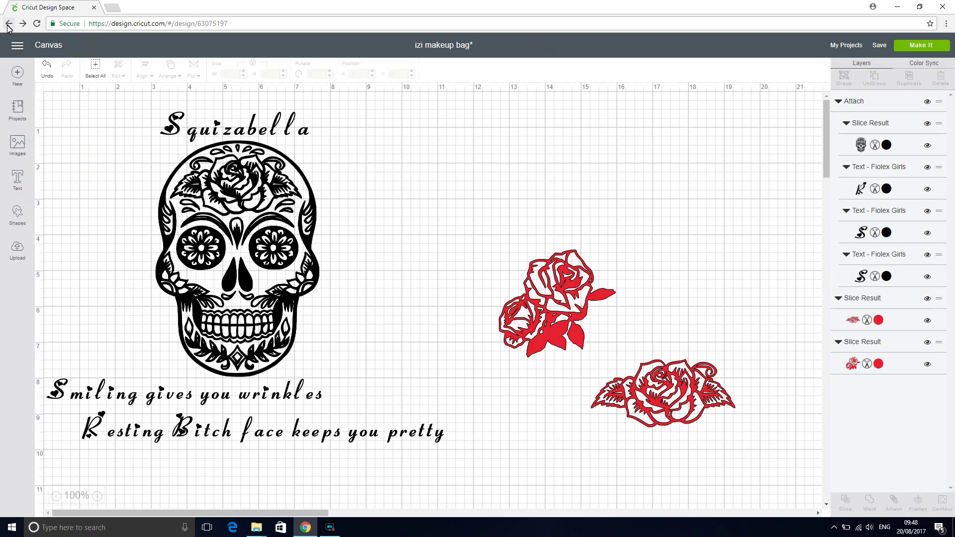
# Use Save As to store the design as a new project named 'skull shirt'
pyautogui.click(880, 45)
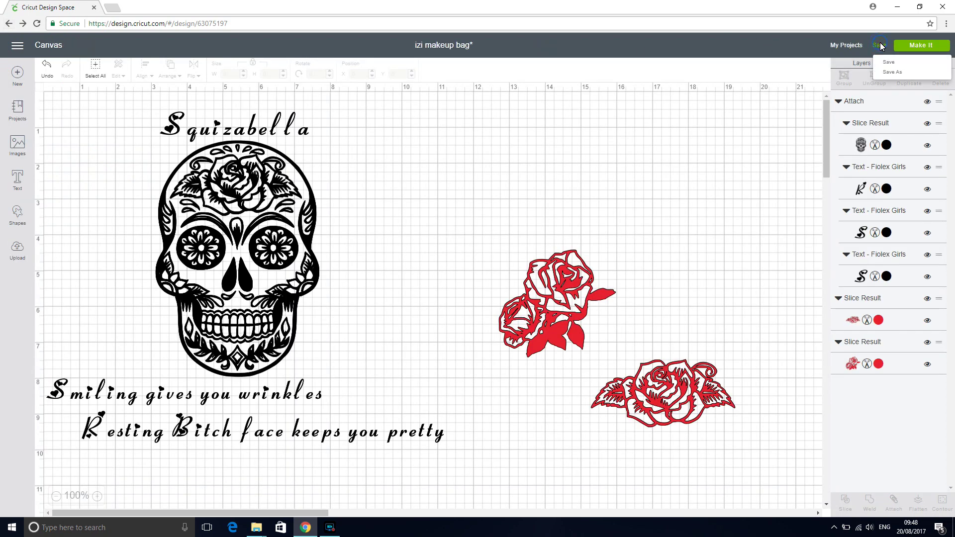
pyautogui.click(888, 73)
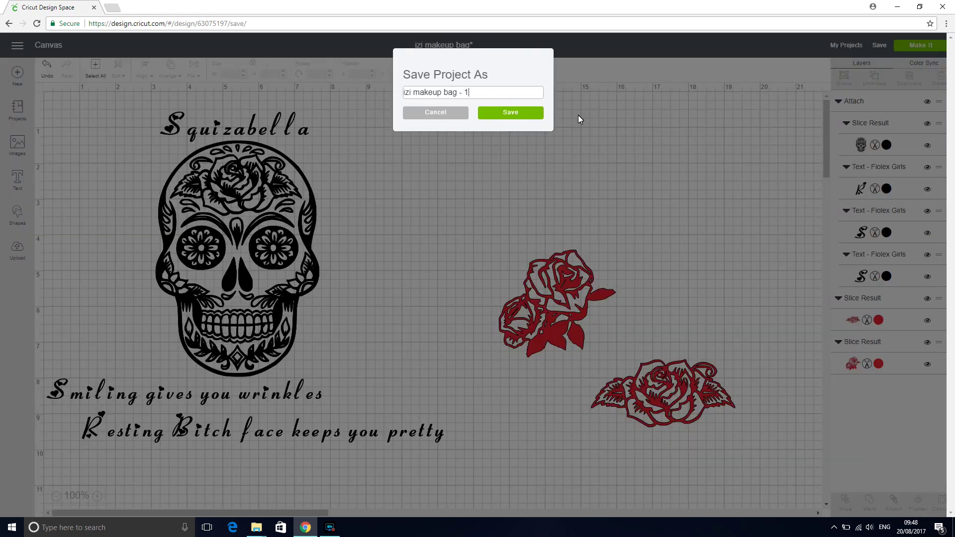
pyautogui.moveTo(470, 92); pyautogui.dragTo(379, 90)
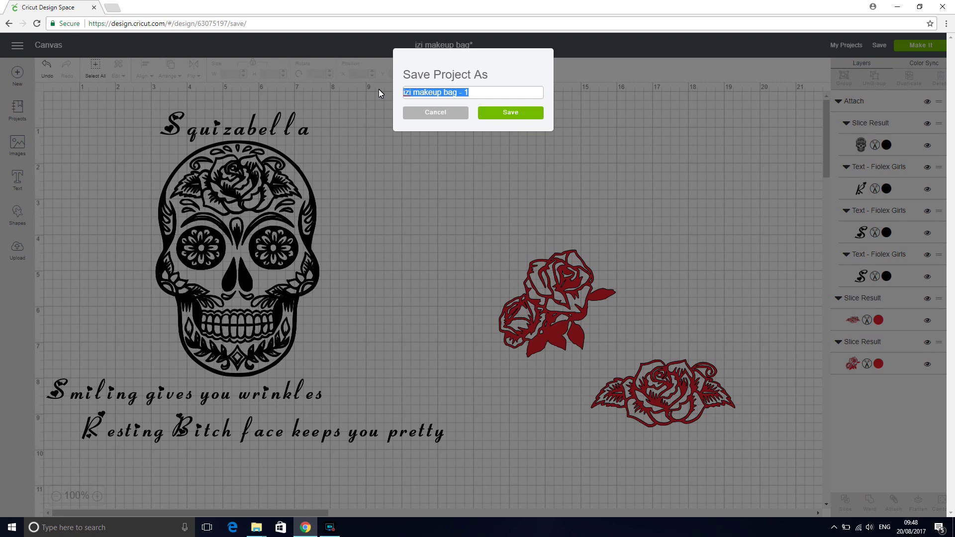
pyautogui.write('sku')
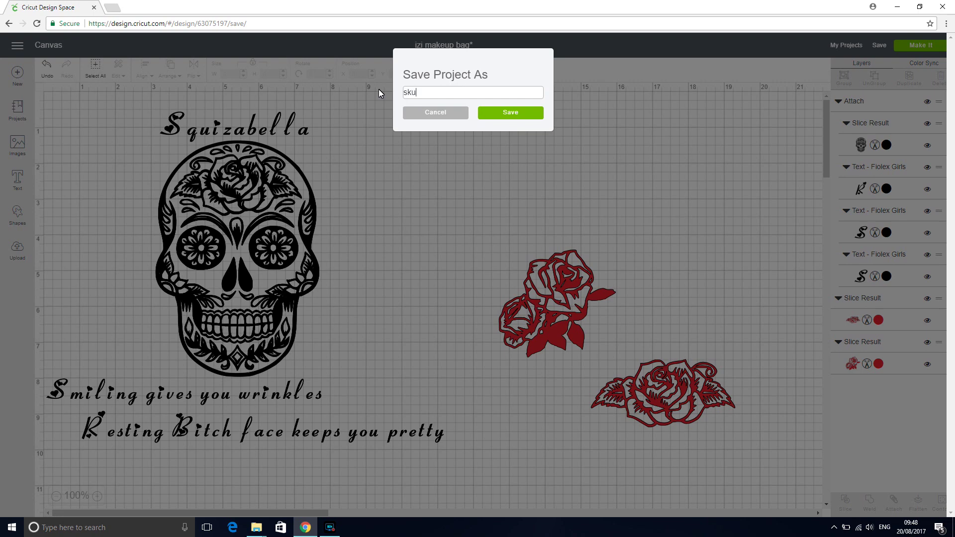
pyautogui.write('ll shirt')
pyautogui.click(511, 109)
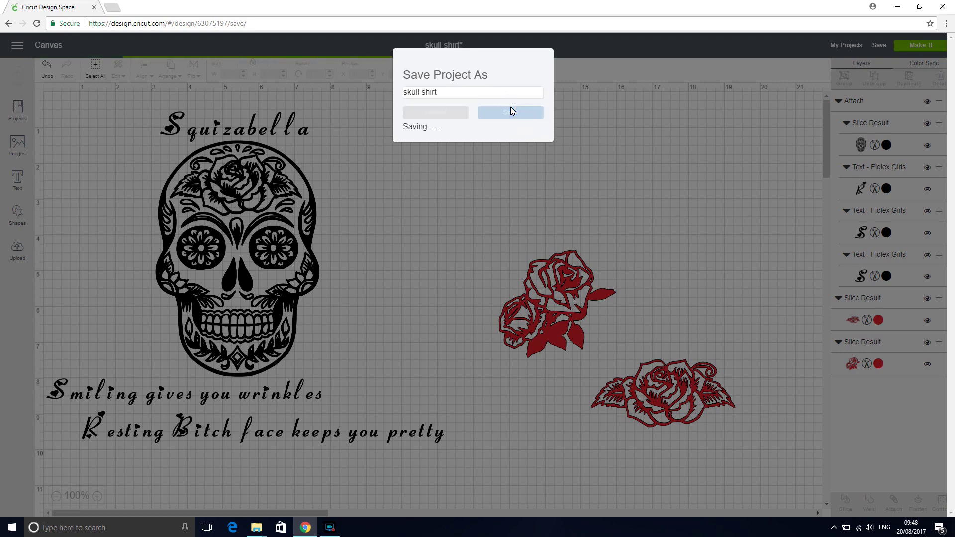